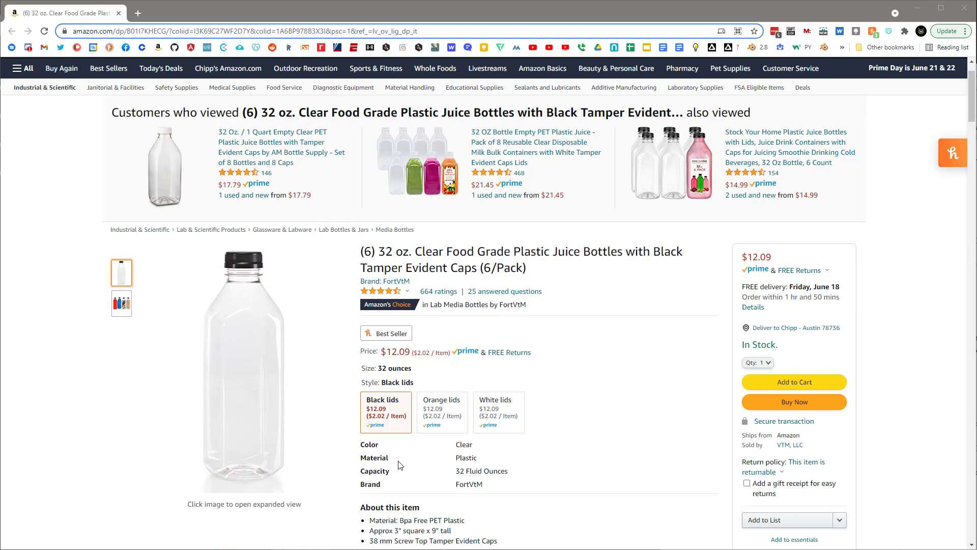
# Step: In the Item tab, resize the box to 3" × 3" × 9" (X and Y together, then Z)
pyautogui.scroll(-2, 560, 468)
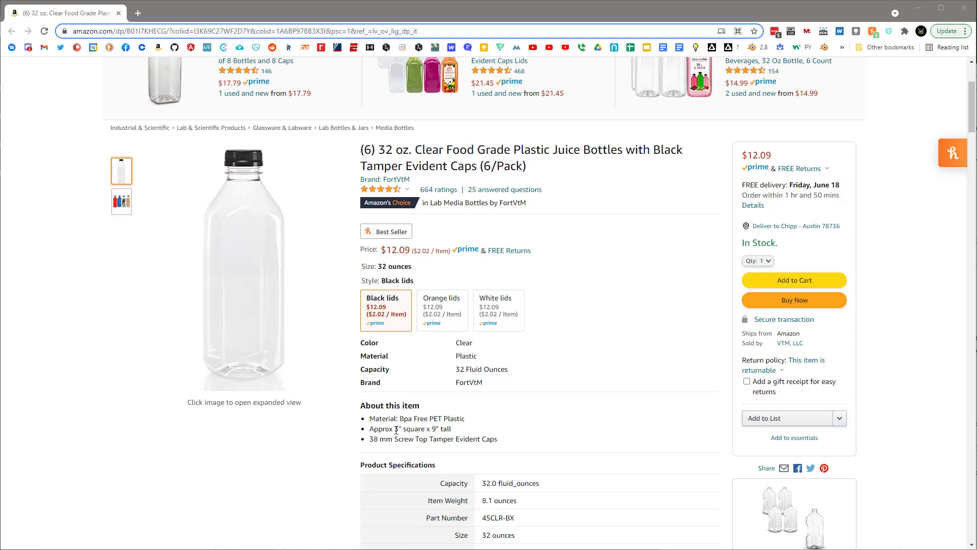
pyautogui.scroll(1, 538, 430)
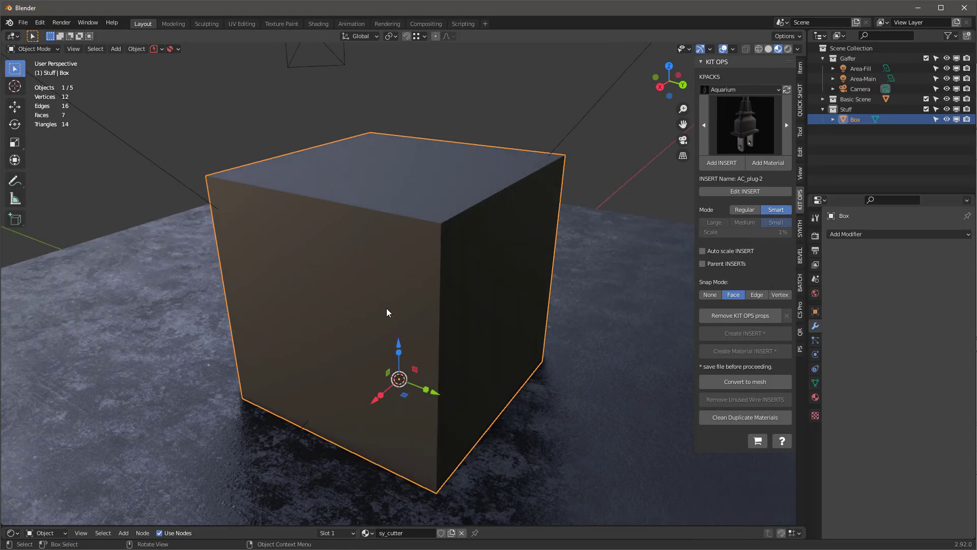
pyautogui.scroll(-2, 387, 312)
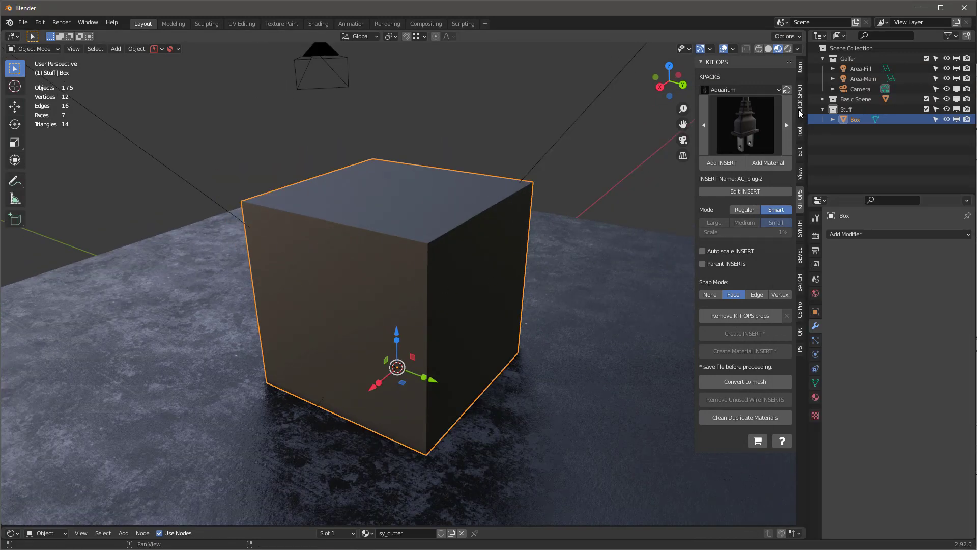
pyautogui.click(800, 68)
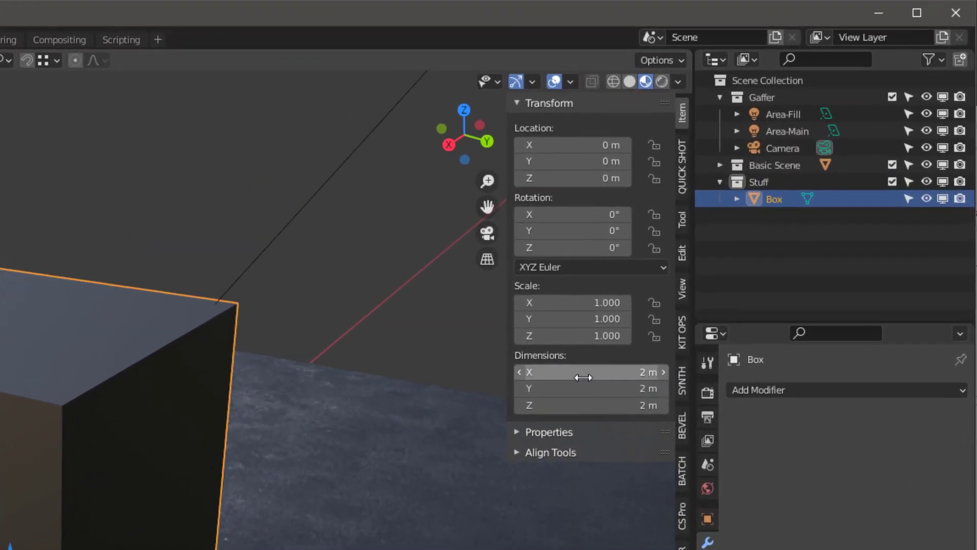
pyautogui.hotkey('ctrl', 'v')
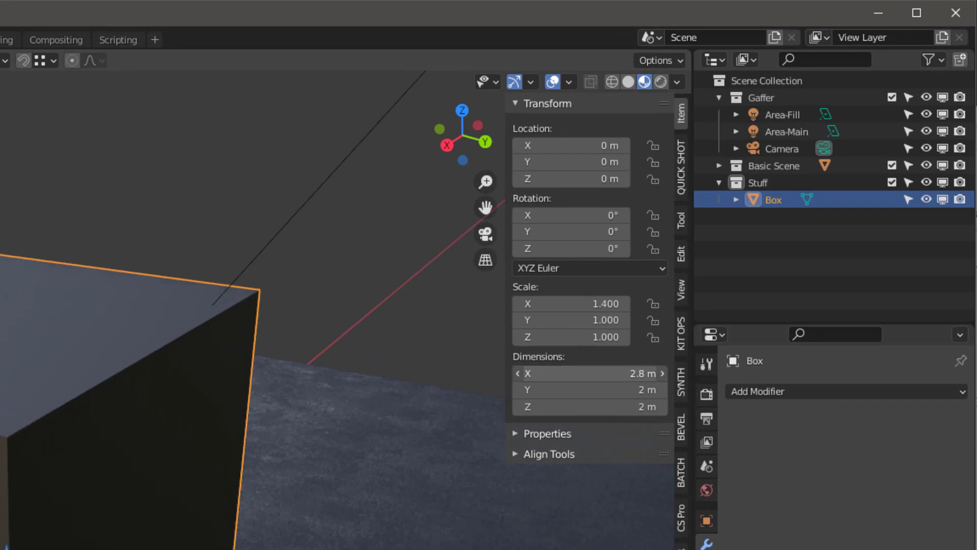
pyautogui.moveTo(581, 376); pyautogui.dragTo(584, 376)
pyautogui.write('3')
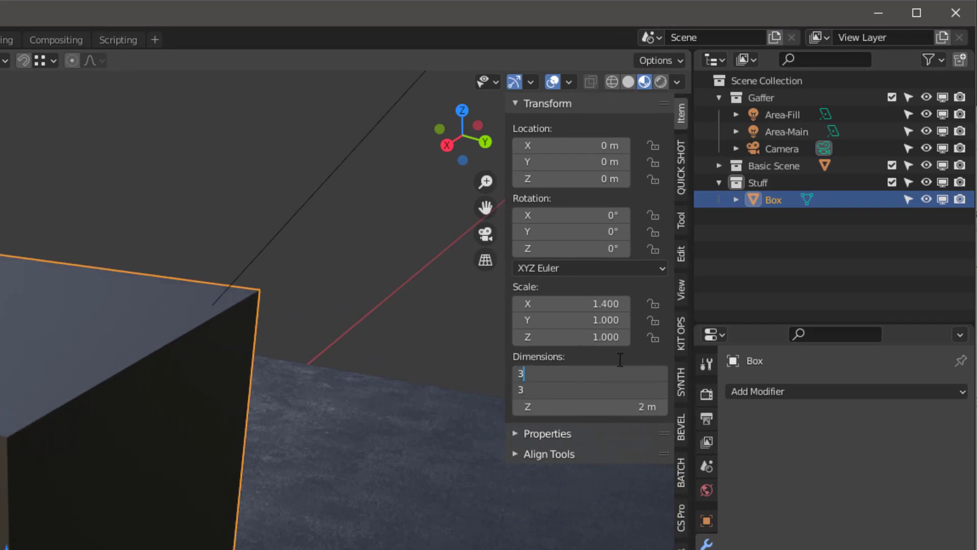
pyautogui.write('"')
pyautogui.press('Return')
pyautogui.click(615, 407)
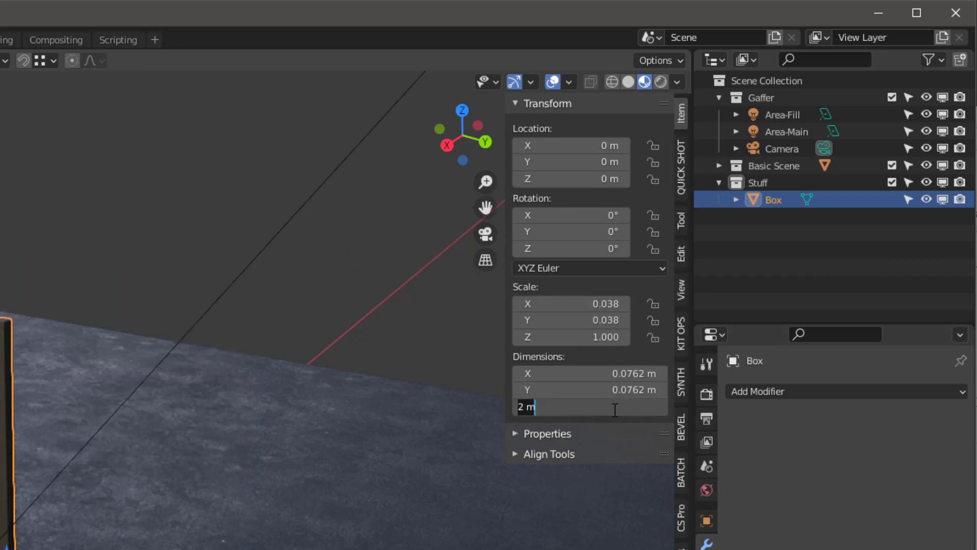
pyautogui.write('9"')
pyautogui.press('Return')
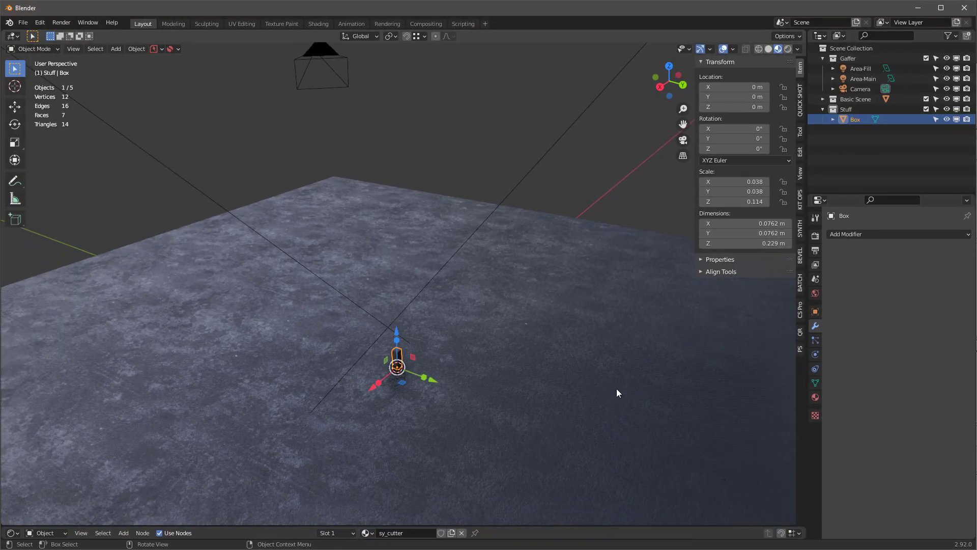
# Step: Delete the concrete floor plane
pyautogui.click(613, 392)
pyautogui.press('x')
pyautogui.click(612, 384)
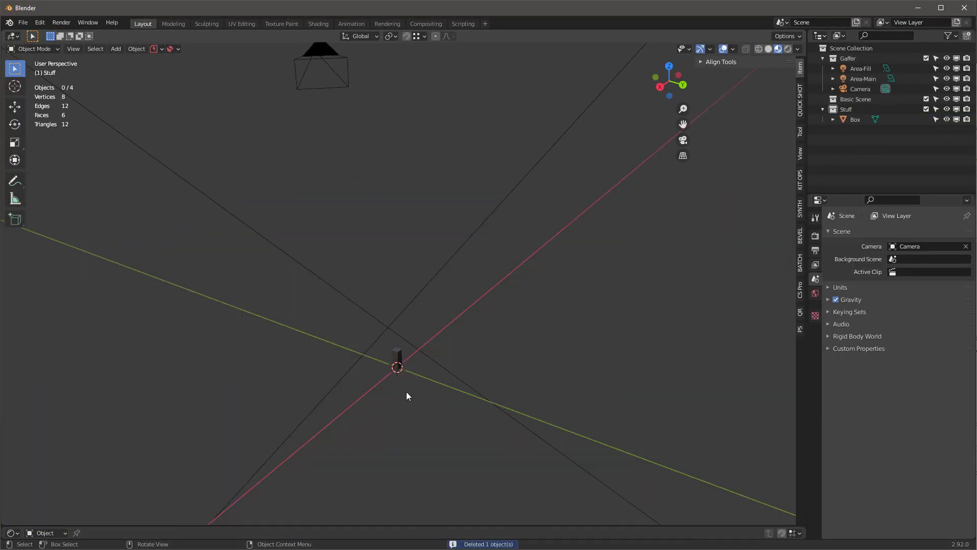
# Step: Duplicate the box in place, rename the copy 'template' and hide it
pyautogui.scroll(3, 389, 245)
pyautogui.moveTo(389, 246); pyautogui.dragTo(408, 272, button='middle')
pyautogui.click(390, 272)
pyautogui.hotkey('shift', 'd')
pyautogui.rightClick(570, 261)
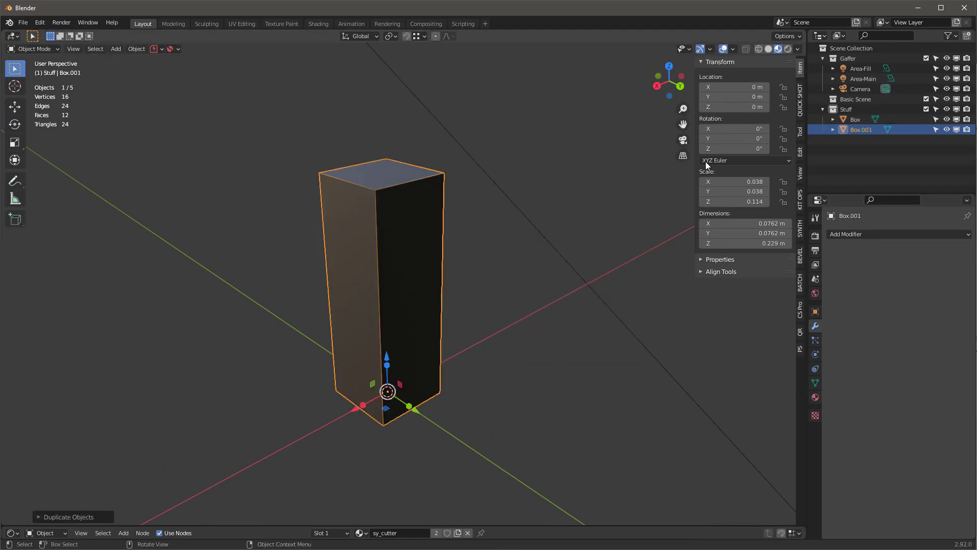
pyautogui.doubleClick(860, 130)
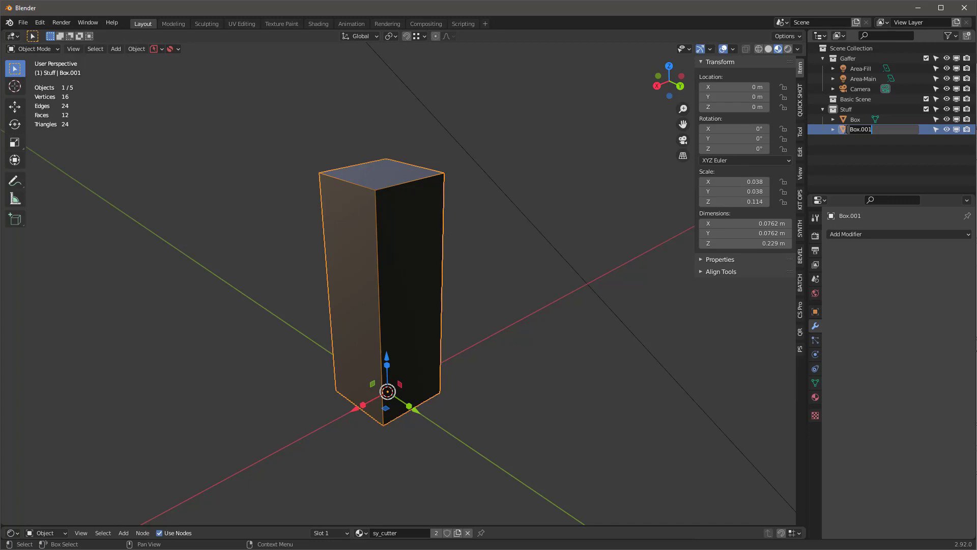
pyautogui.write('template')
pyautogui.press('Return')
pyautogui.click(946, 131)
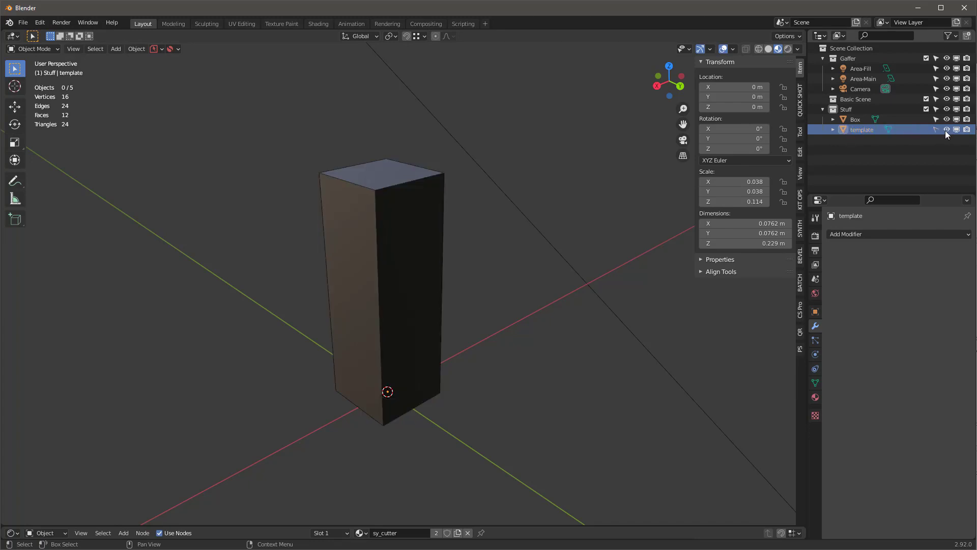
pyautogui.click(423, 213)
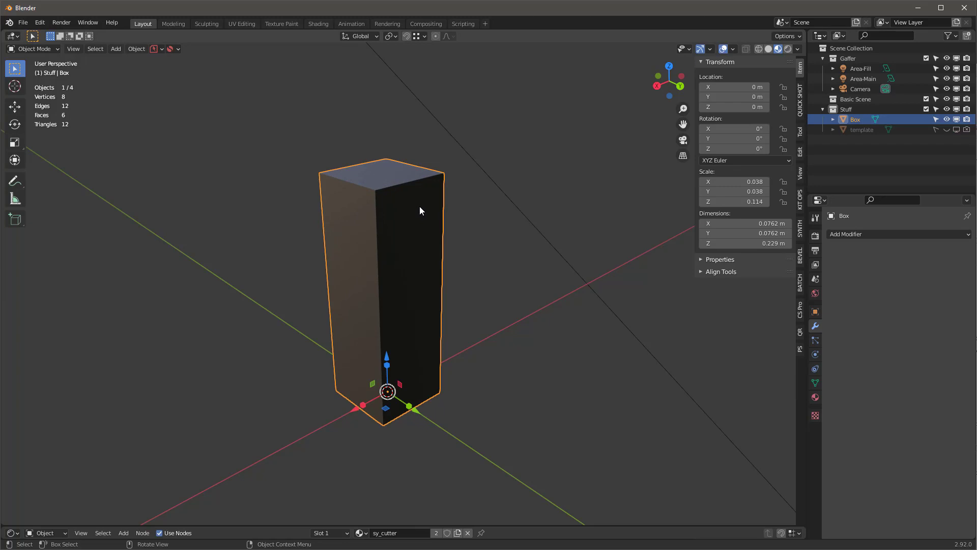
# Step: In Edit Mode, add two horizontal loop cuts in the box's upper part
pyautogui.press('Tab')
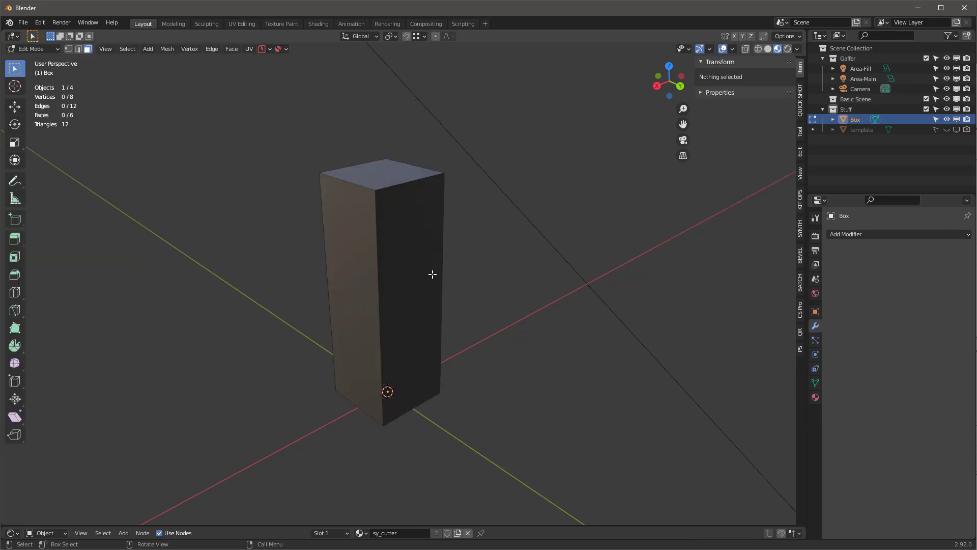
pyautogui.hotkey('ctrl', 'r')
pyautogui.click(418, 299)
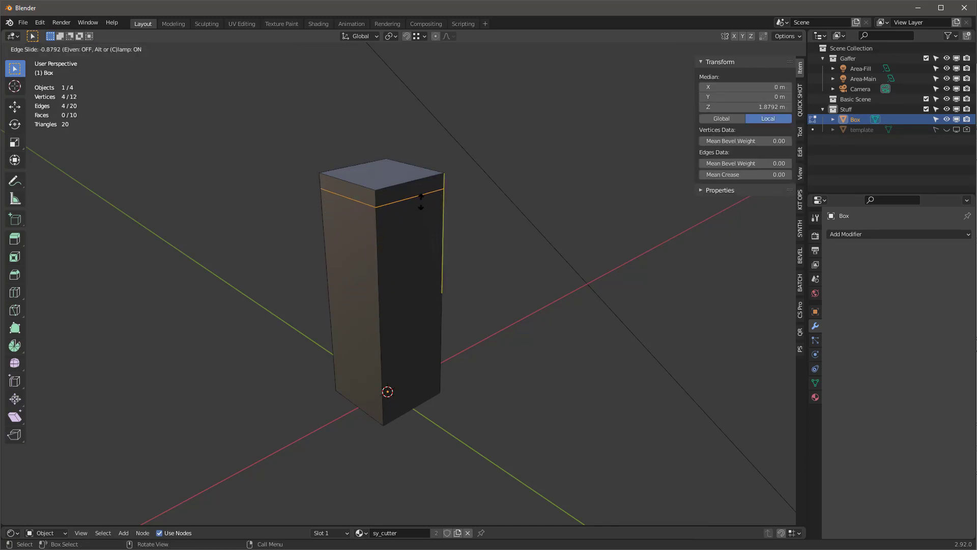
pyautogui.click(422, 204)
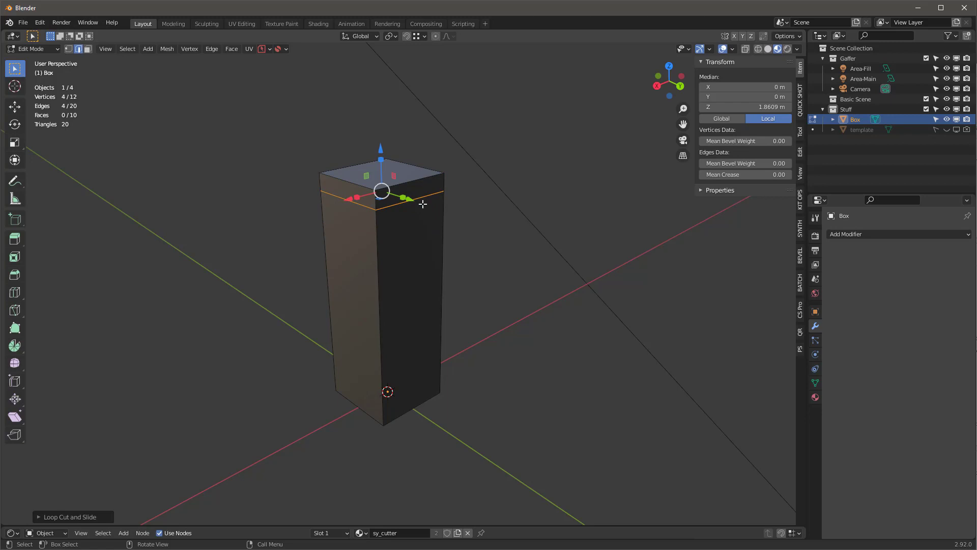
pyautogui.hotkey('ctrl', 'r')
pyautogui.click(418, 288)
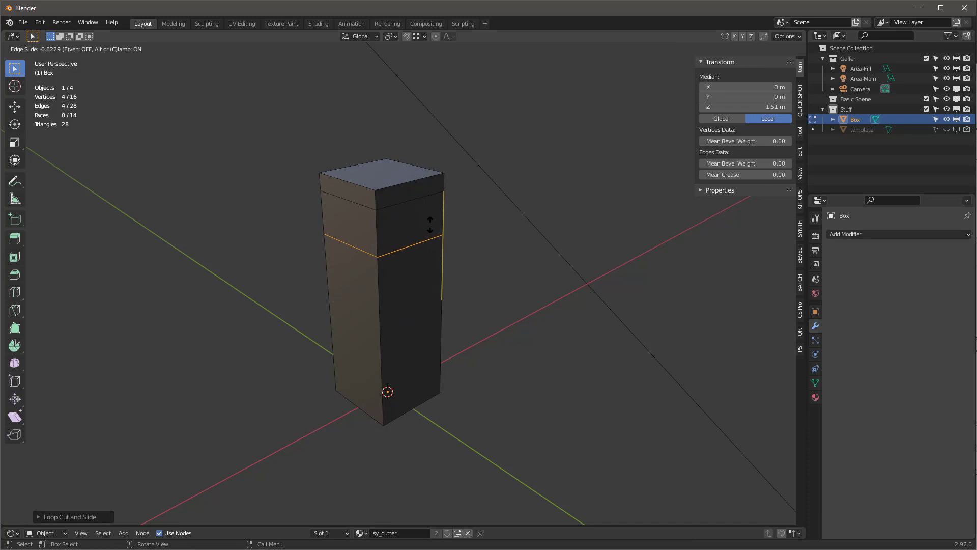
pyautogui.click(430, 224)
# Step: Add a third loop cut just above the bottom and select the top face
pyautogui.hotkey('ctrl', 'r')
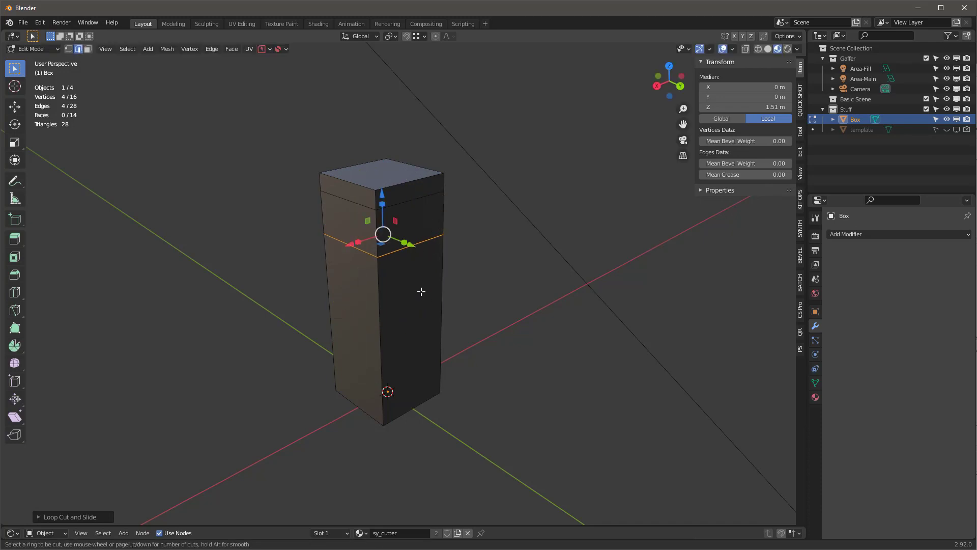
pyautogui.click(421, 294)
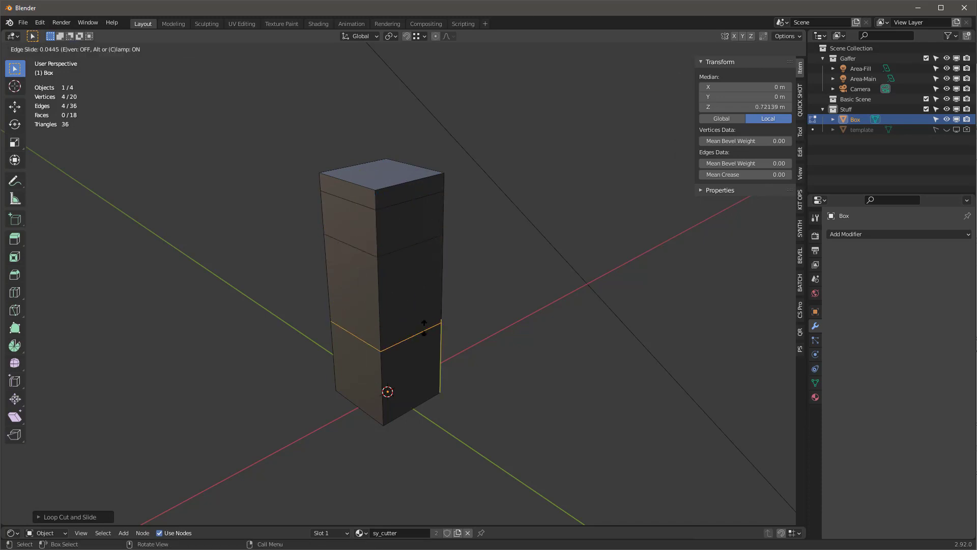
pyautogui.click(427, 385)
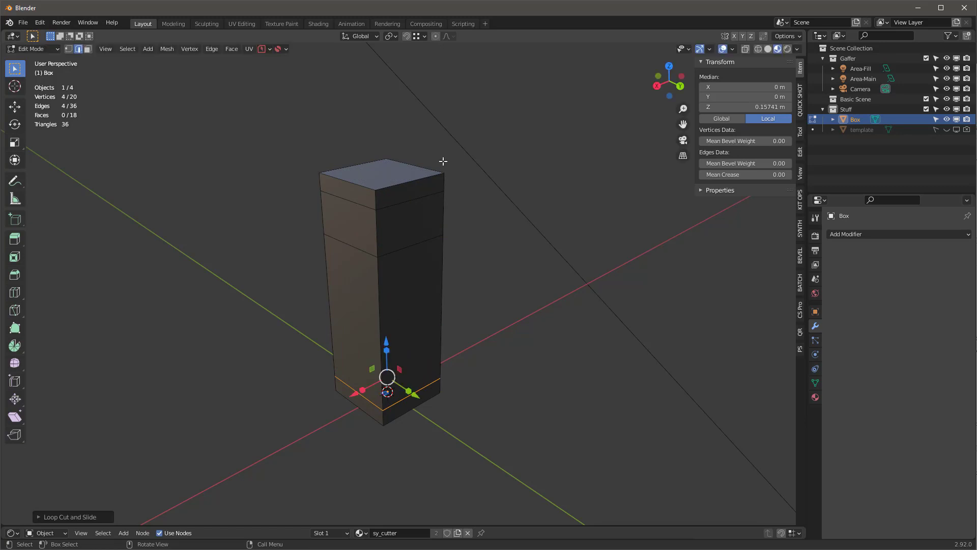
pyautogui.press('3')
pyautogui.click(387, 168)
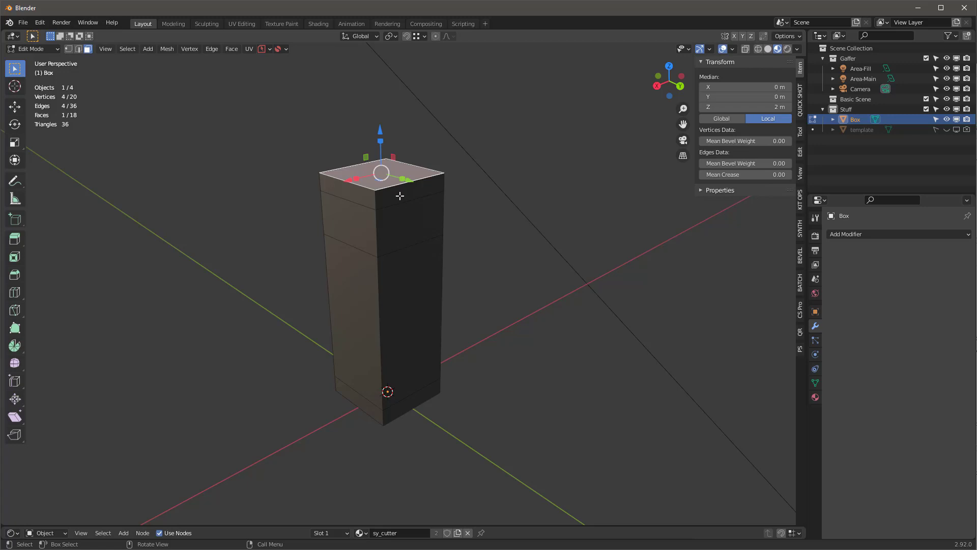
# Step: Grow the top selection, add the bottom face, and scale them inward on X/Y to form the neck
pyautogui.press('ctrl+KP_Add')
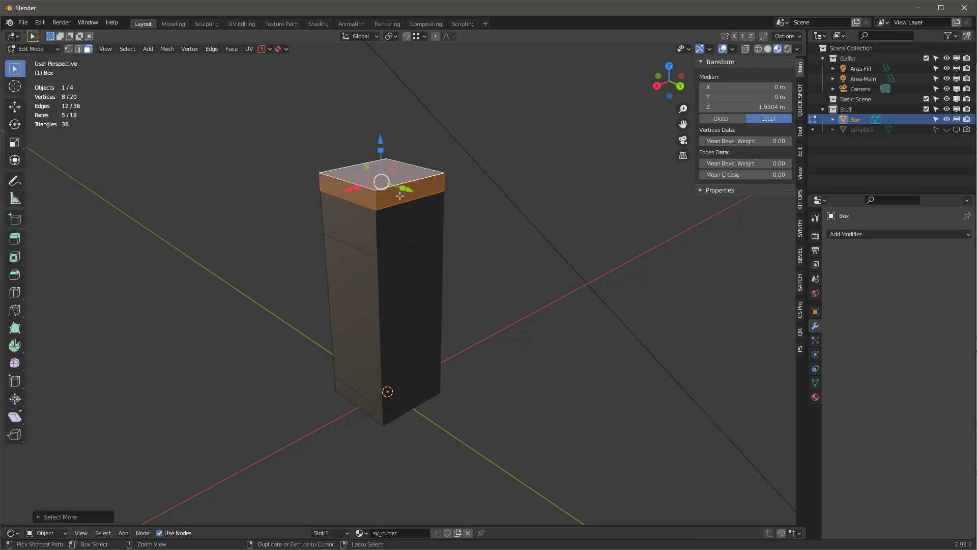
pyautogui.moveTo(375, 336); pyautogui.dragTo(414, 351, button='middle')
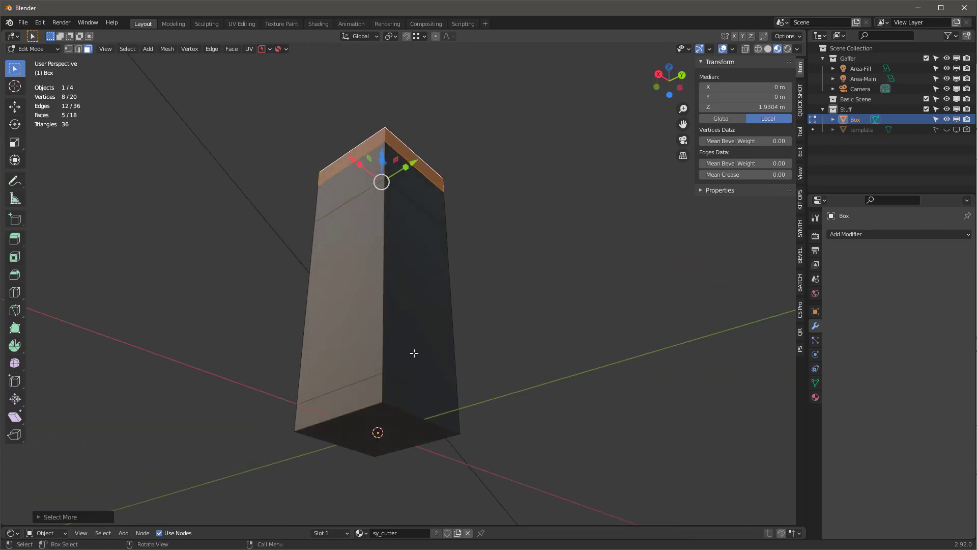
pyautogui.keyDown('shift'); pyautogui.click(400, 426); pyautogui.keyUp('shift')
pyautogui.moveTo(401, 426); pyautogui.dragTo(396, 213, button='middle')
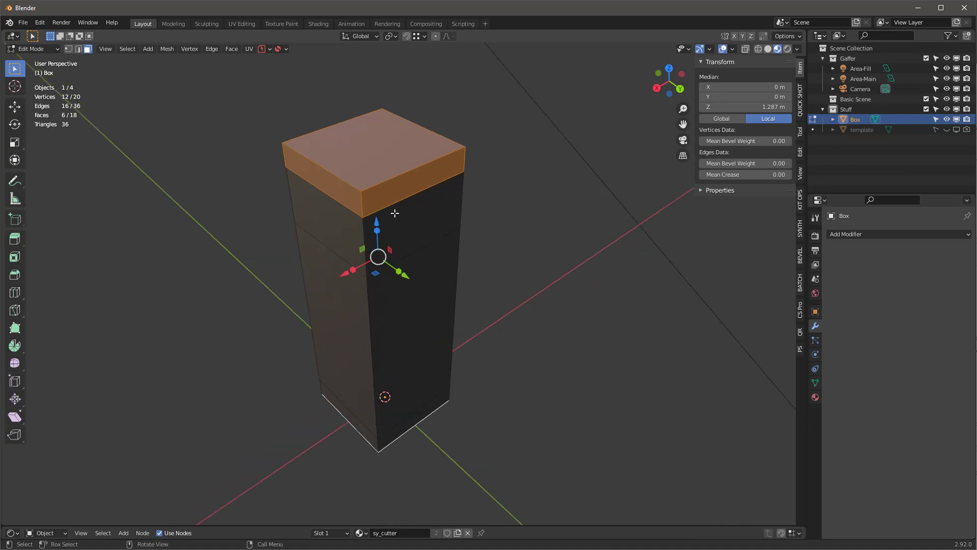
pyautogui.press('s')
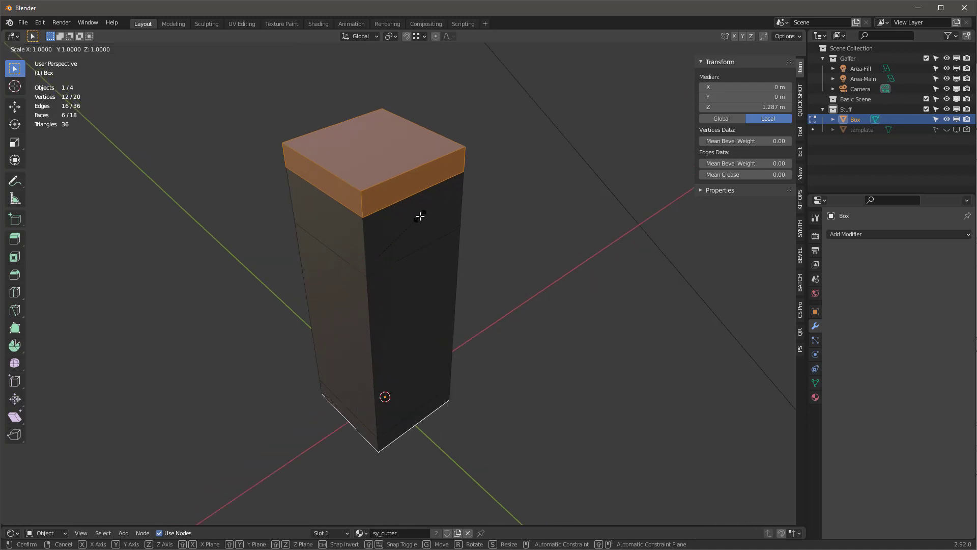
pyautogui.hotkey('shift', 'z')
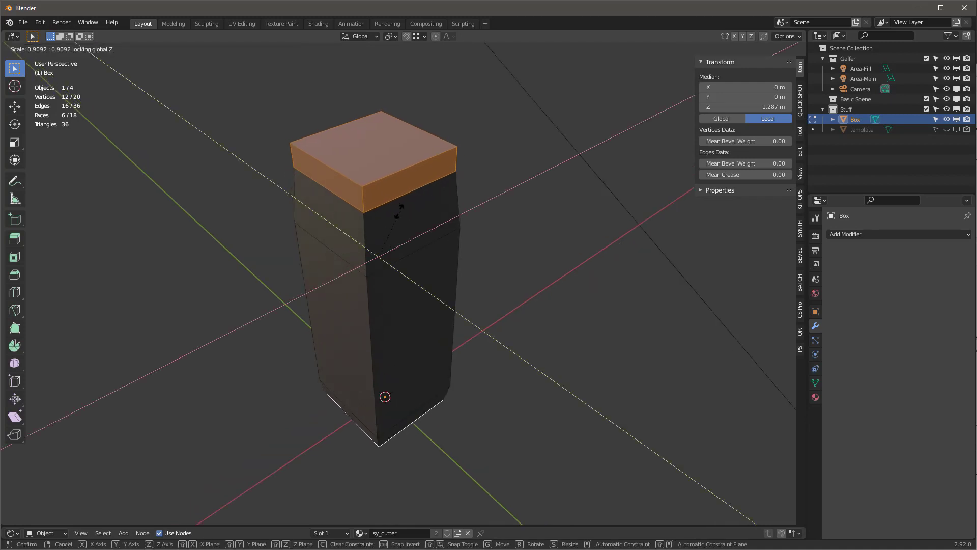
pyautogui.click(386, 239)
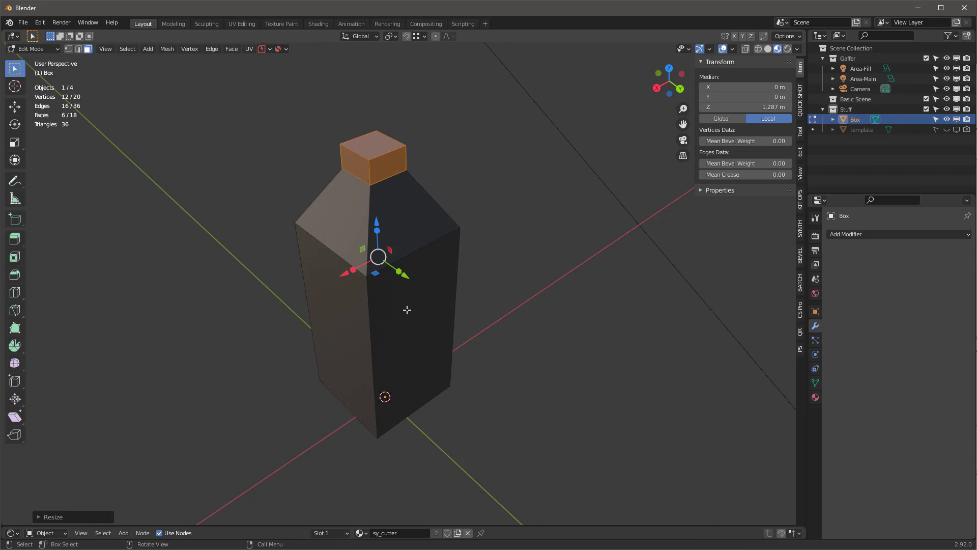
# Step: Select only the bottom face and scale it back outward
pyautogui.moveTo(407, 309); pyautogui.dragTo(402, 438, button='middle')
pyautogui.click(390, 468)
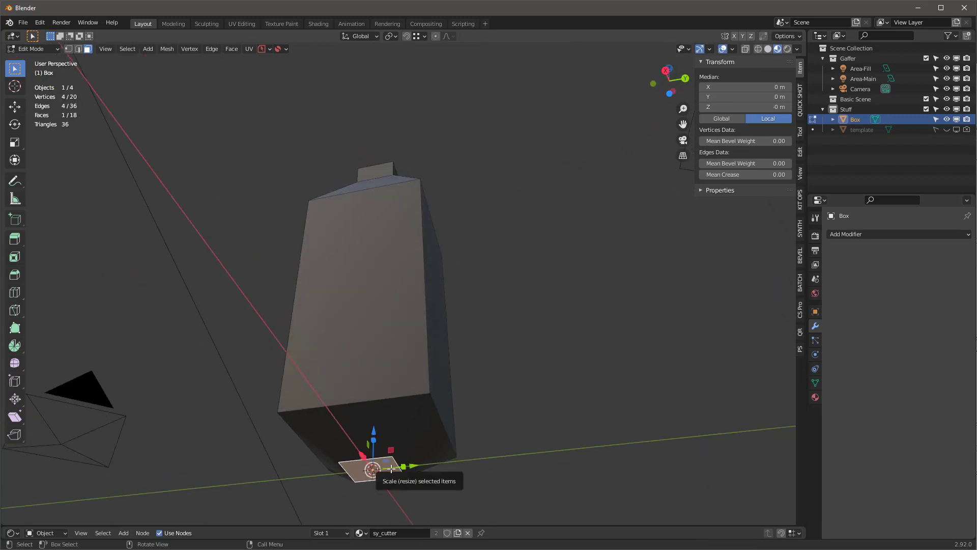
pyautogui.press('s')
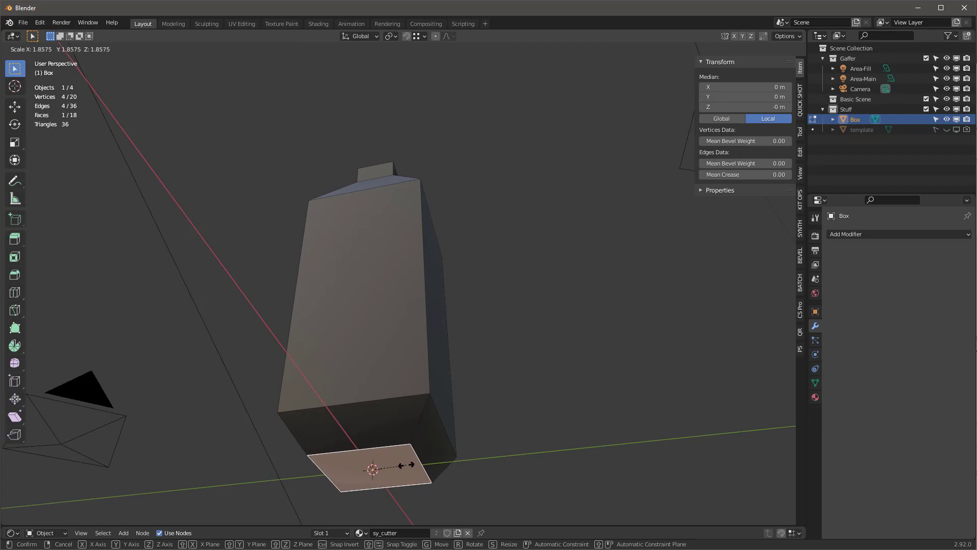
pyautogui.click(405, 465)
pyautogui.moveTo(382, 262); pyautogui.dragTo(347, 187, button='middle')
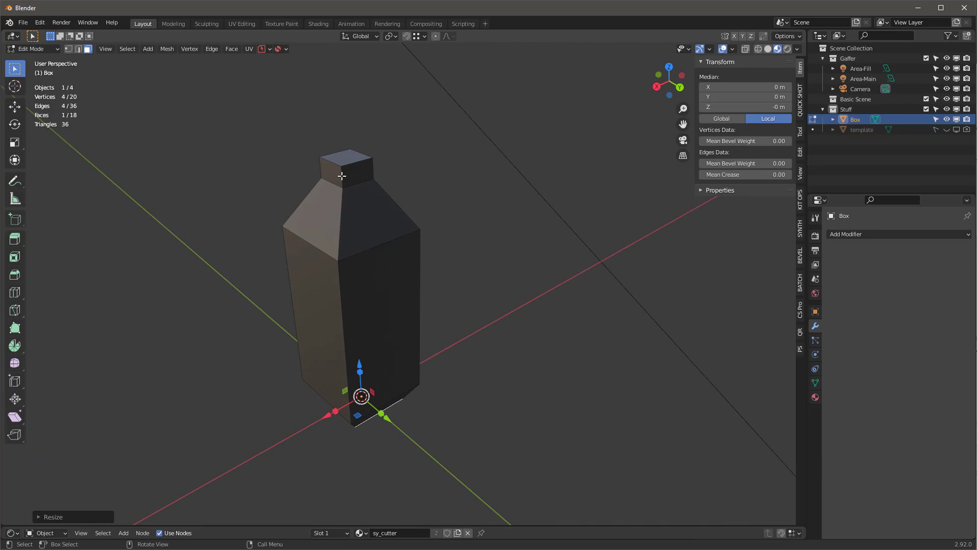
# Step: Give the shoulder, cap and bottom edge rings a bevel weight of 1.00, then return to Object Mode
pyautogui.press('2')
pyautogui.click(342, 179)
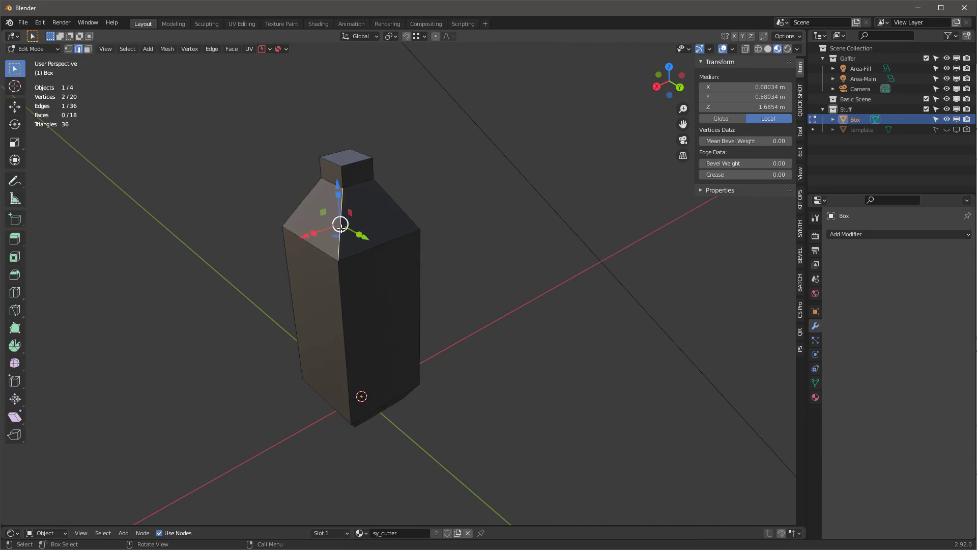
pyautogui.keyDown('ctrl'); pyautogui.keyDown('alt'); pyautogui.click(338, 254); pyautogui.keyUp('alt'); pyautogui.keyUp('ctrl')
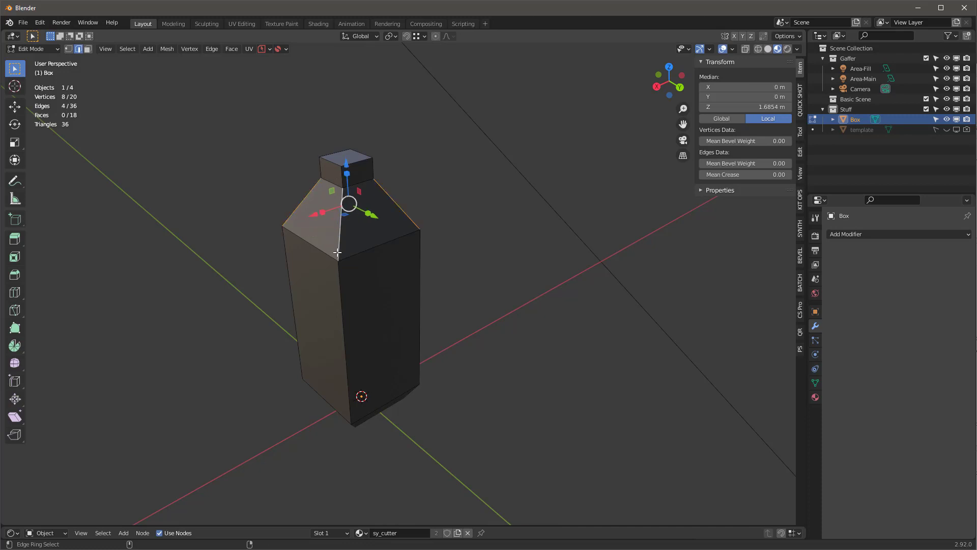
pyautogui.keyDown('ctrl'); pyautogui.keyDown('alt'); pyautogui.keyDown('shift'); pyautogui.click(373, 165); pyautogui.keyUp('shift'); pyautogui.keyUp('alt'); pyautogui.keyUp('ctrl')
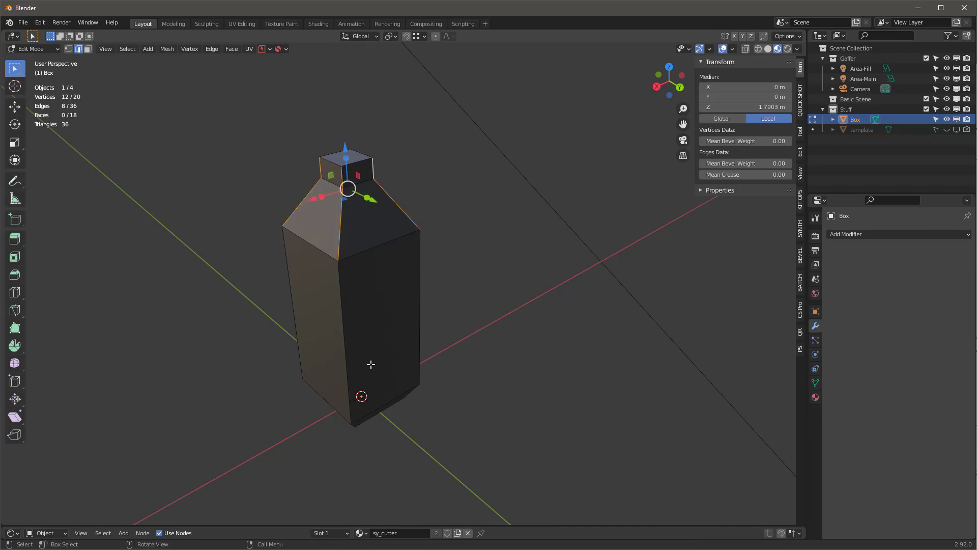
pyautogui.moveTo(360, 415); pyautogui.dragTo(544, 294, button='middle')
pyautogui.keyDown('ctrl'); pyautogui.keyDown('alt'); pyautogui.keyDown('shift'); pyautogui.click(335, 463); pyautogui.keyUp('shift'); pyautogui.keyUp('alt'); pyautogui.keyUp('ctrl')
pyautogui.moveTo(736, 163); pyautogui.dragTo(774, 163)
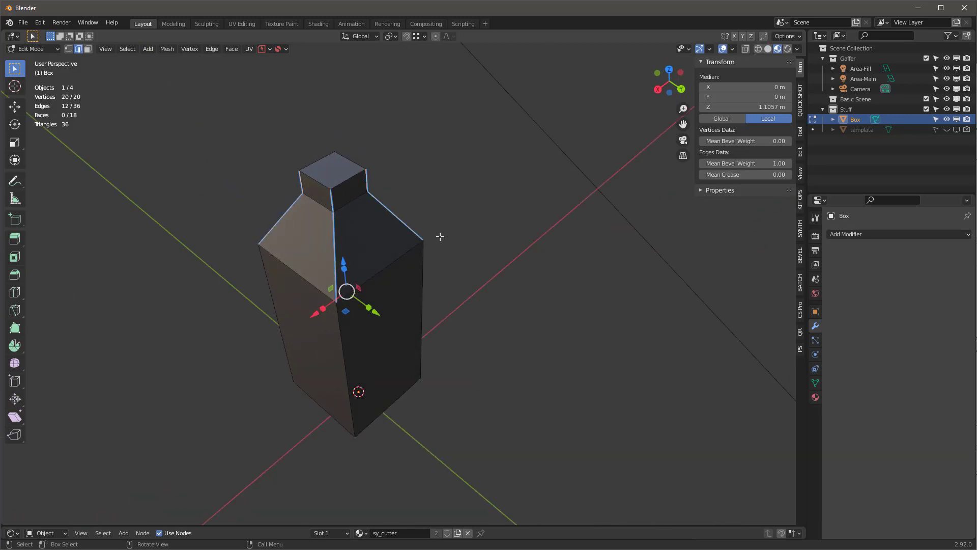
pyautogui.press('Tab')
pyautogui.moveTo(438, 275); pyautogui.dragTo(535, 301, button='middle')
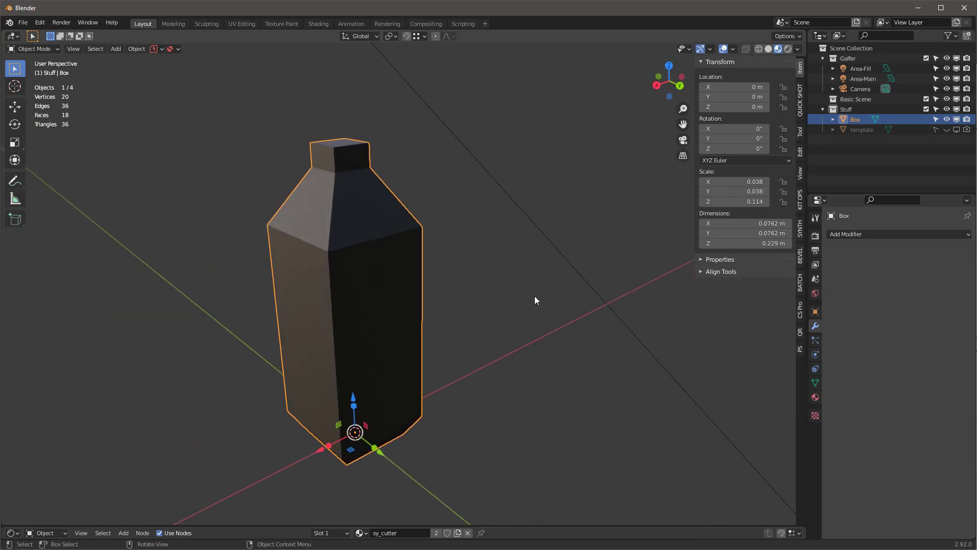
# Step: Add a Bevel modifier limited by Weight, with amount 6.59 m and 16 segments
pyautogui.click(839, 233)
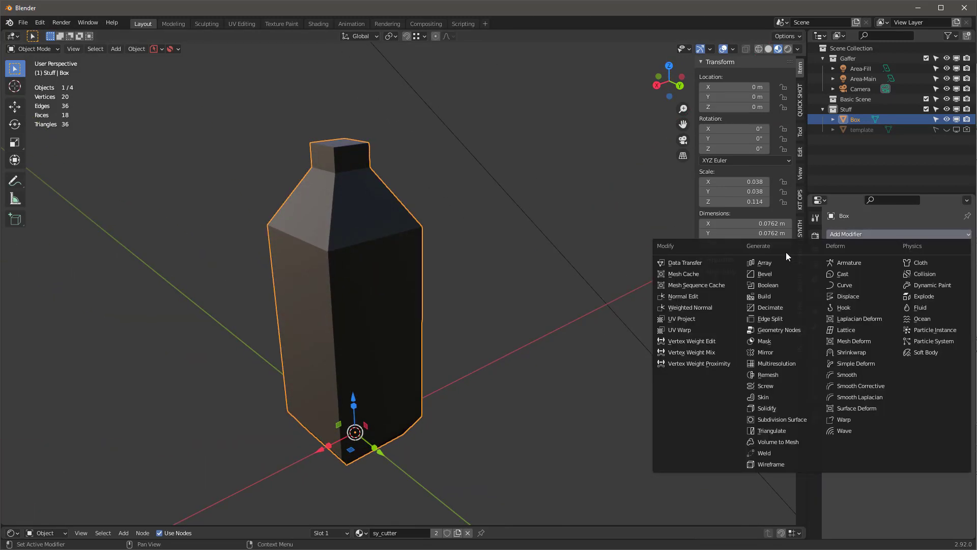
pyautogui.click(771, 275)
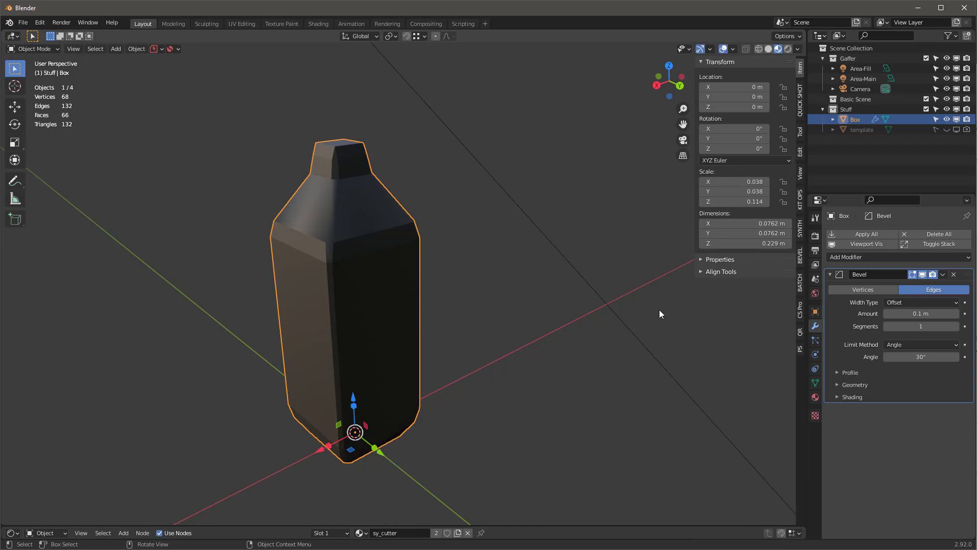
pyautogui.click(917, 346)
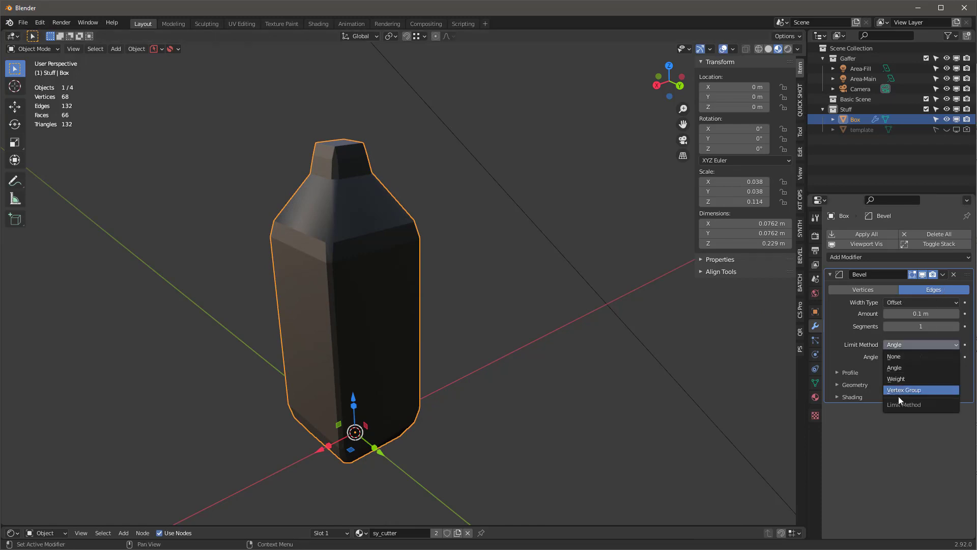
pyautogui.click(899, 381)
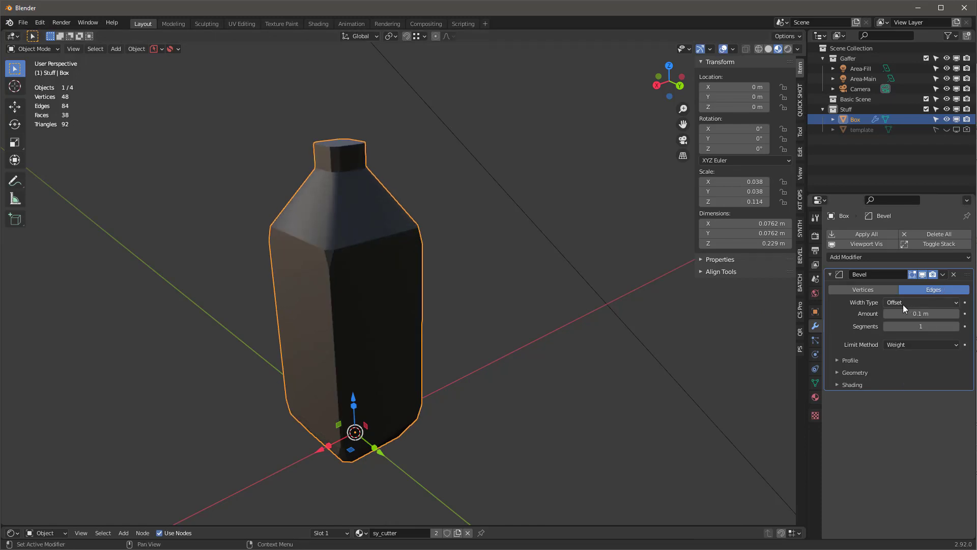
pyautogui.moveTo(905, 313)
pyautogui.mouseDown()
pyautogui.moveTo(932, 315)
pyautogui.moveTo(904, 320)
pyautogui.mouseUp()
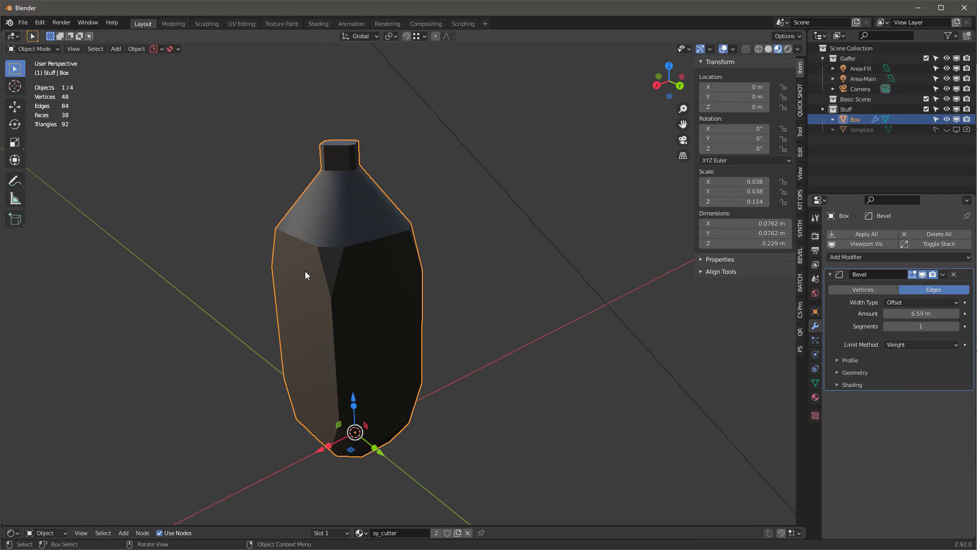
pyautogui.moveTo(305, 275); pyautogui.dragTo(227, 270, button='middle')
pyautogui.click(912, 327)
pyautogui.write('16')
pyautogui.press('Return')
pyautogui.click(846, 256)
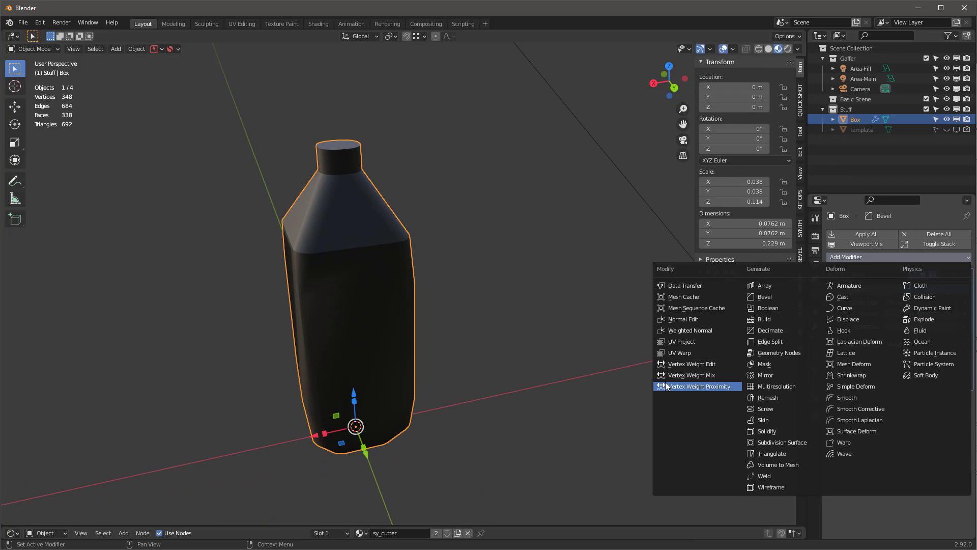
# Step: Add a Weld modifier below the Bevel and change the bottle's shading
pyautogui.click(777, 474)
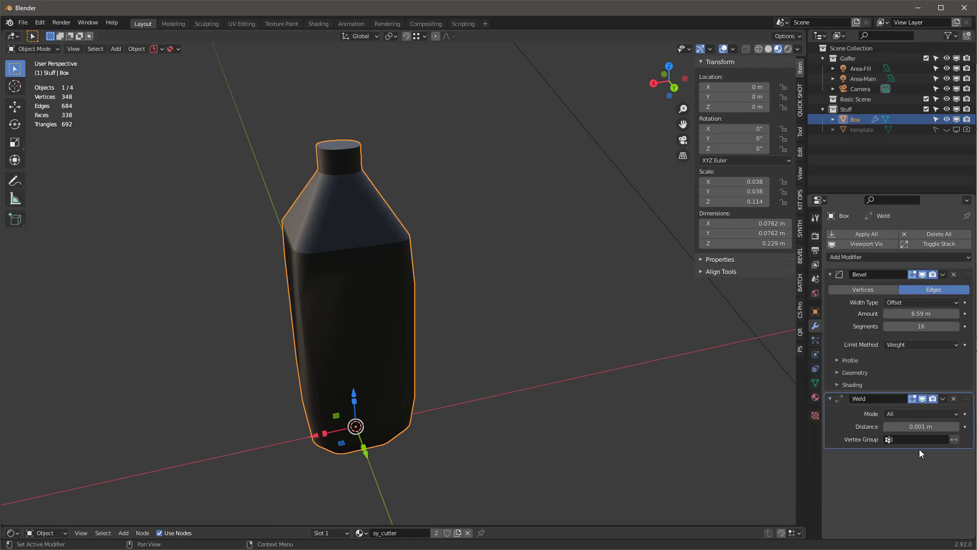
pyautogui.moveTo(458, 306)
pyautogui.mouseDown(button='middle')
pyautogui.moveTo(307, 240)
pyautogui.moveTo(362, 251)
pyautogui.moveTo(394, 284)
pyautogui.moveTo(319, 270)
pyautogui.moveTo(390, 279)
pyautogui.moveTo(380, 242)
pyautogui.mouseUp(button='middle')
pyautogui.scroll(3, 394, 287)
pyautogui.rightClick(413, 299)
pyautogui.click(383, 304)
# Step: Apply the bottle's scale so it reads 1.000 on every axis
pyautogui.hotkey('ctrl', 'a')
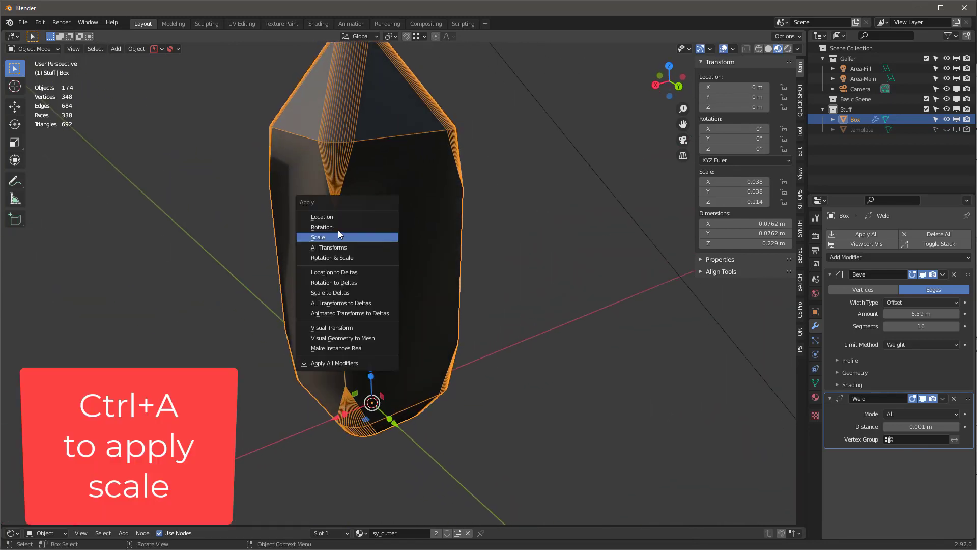
pyautogui.click(335, 238)
pyautogui.moveTo(365, 245); pyautogui.dragTo(397, 248, button='middle')
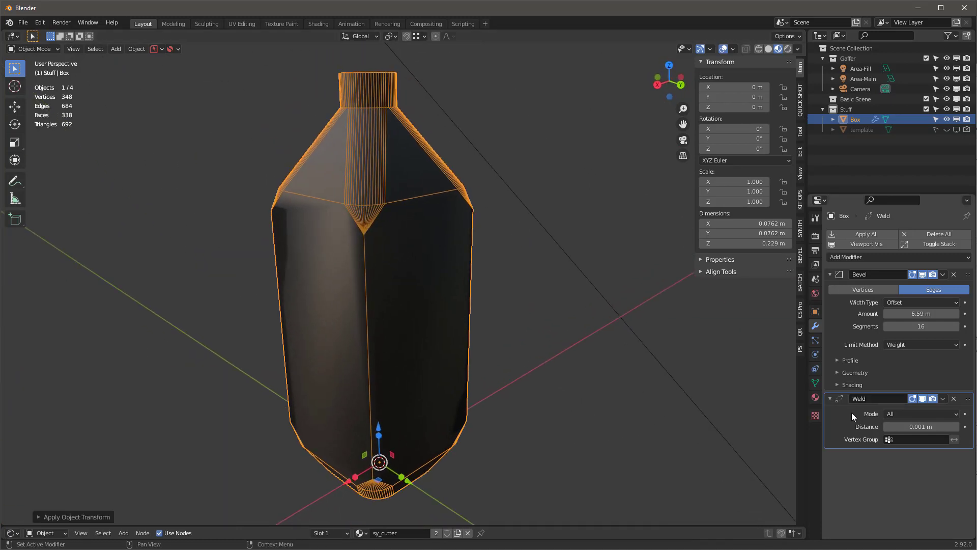
# Step: Add a second Bevel modifier, Bevel.001, with 16 segments
pyautogui.click(851, 256)
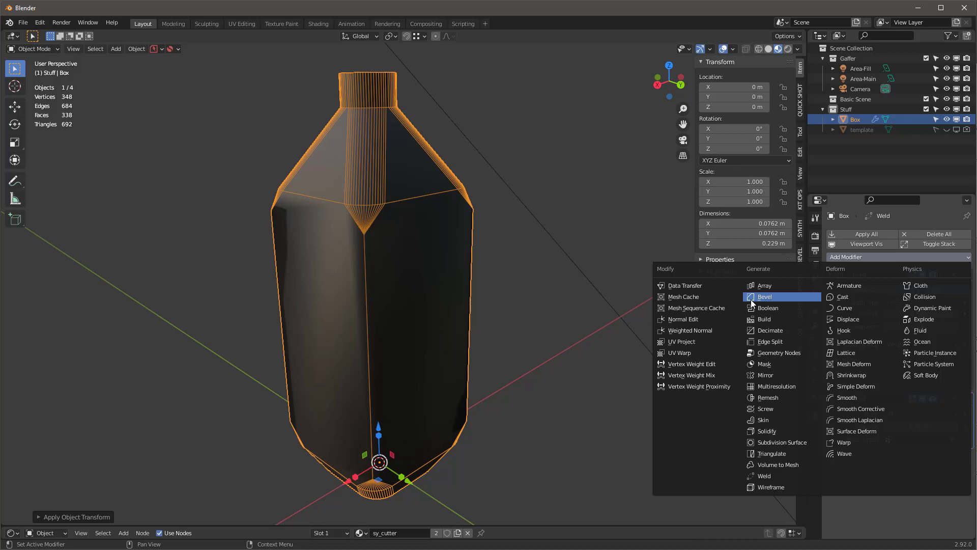
pyautogui.click(761, 297)
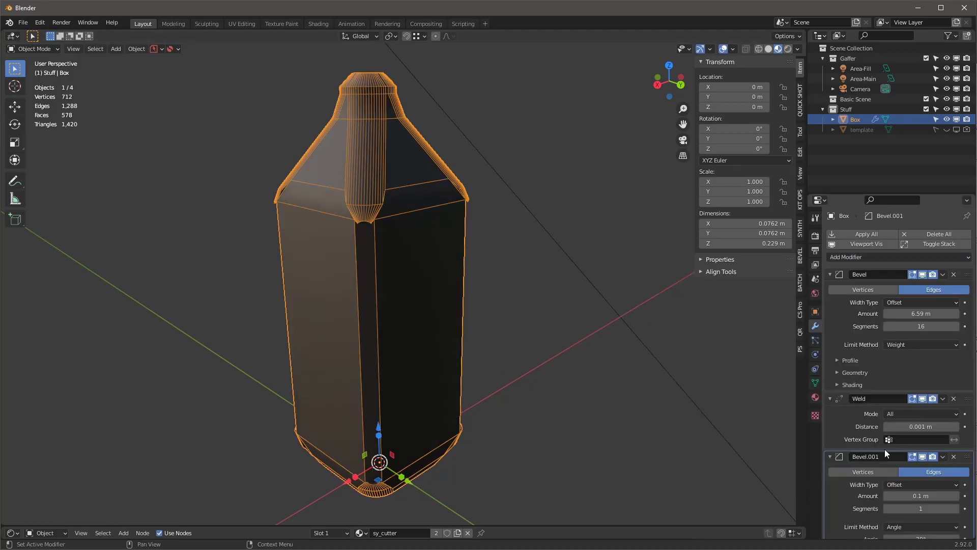
pyautogui.click(922, 508)
pyautogui.write('16')
pyautogui.press('Return')
pyautogui.moveTo(385, 265); pyautogui.dragTo(489, 278, button='middle')
pyautogui.scroll(-2, 490, 278)
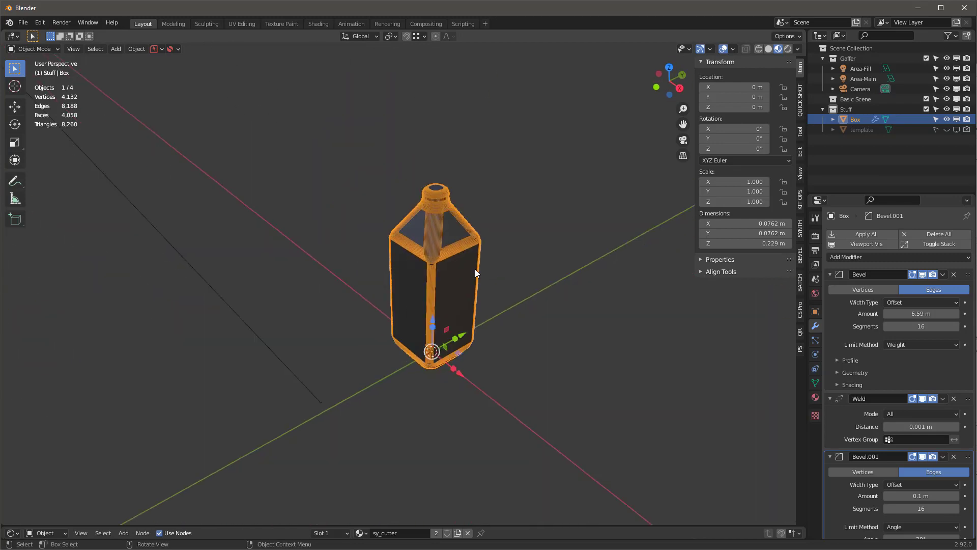
pyautogui.scroll(1, 475, 269)
pyautogui.scroll(2, 476, 259)
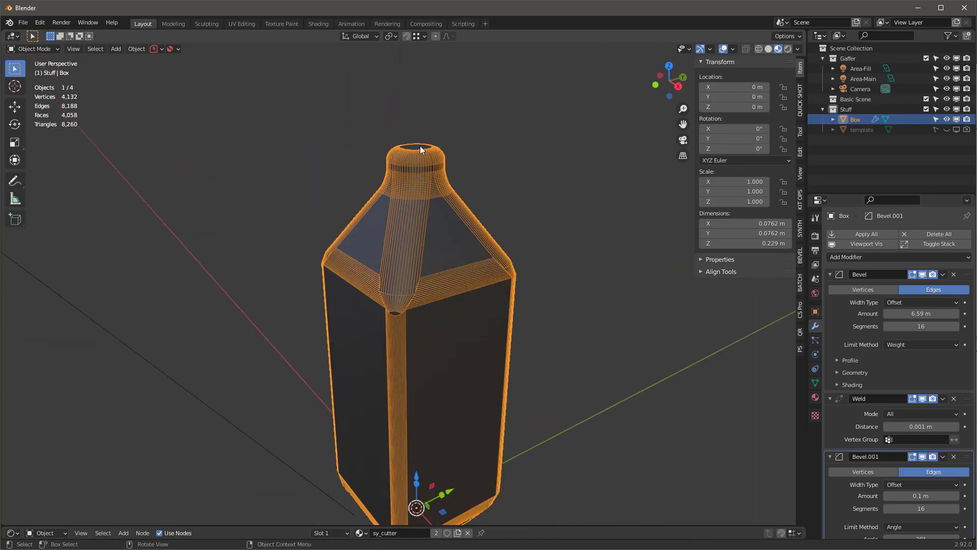
# Step: Raise the bottle's top face along Z in Edit Mode so it stands 0.26 m tall
pyautogui.press('Tab')
pyautogui.press('3')
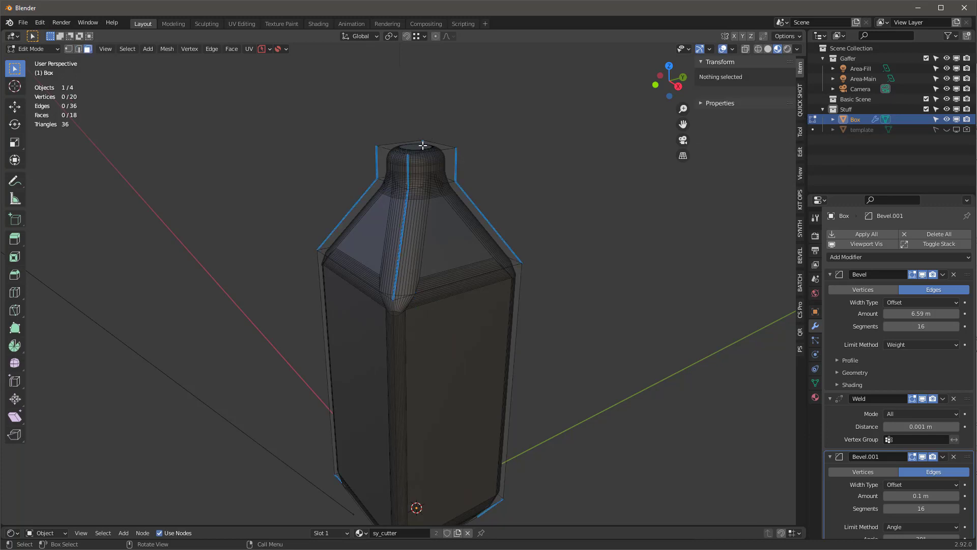
pyautogui.click(421, 146)
pyautogui.moveTo(416, 102); pyautogui.dragTo(468, 484)
pyautogui.scroll(-4, 467, 484)
pyautogui.moveTo(452, 474); pyautogui.dragTo(396, 379, button='middle')
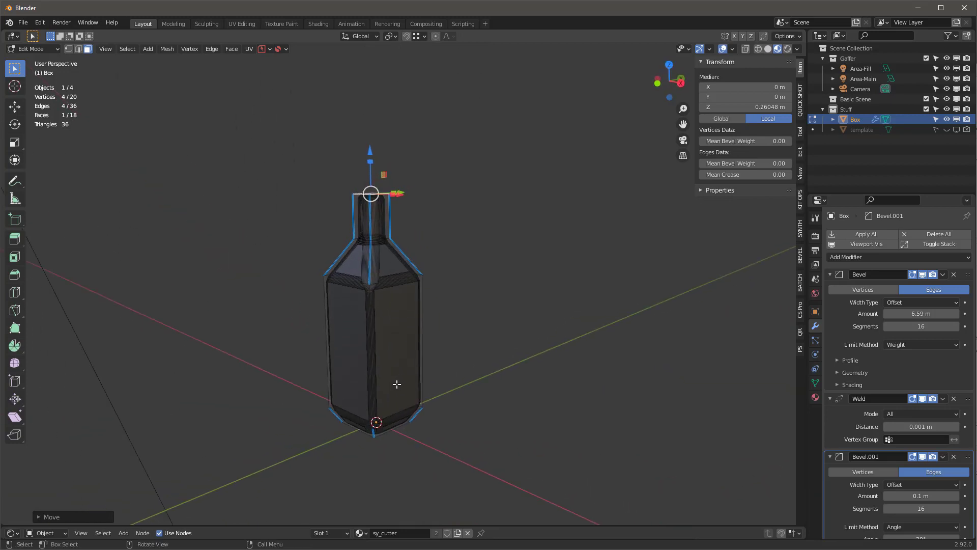
pyautogui.press('Tab')
pyautogui.moveTo(451, 326); pyautogui.dragTo(494, 305, button='middle')
pyautogui.scroll(2, 504, 322)
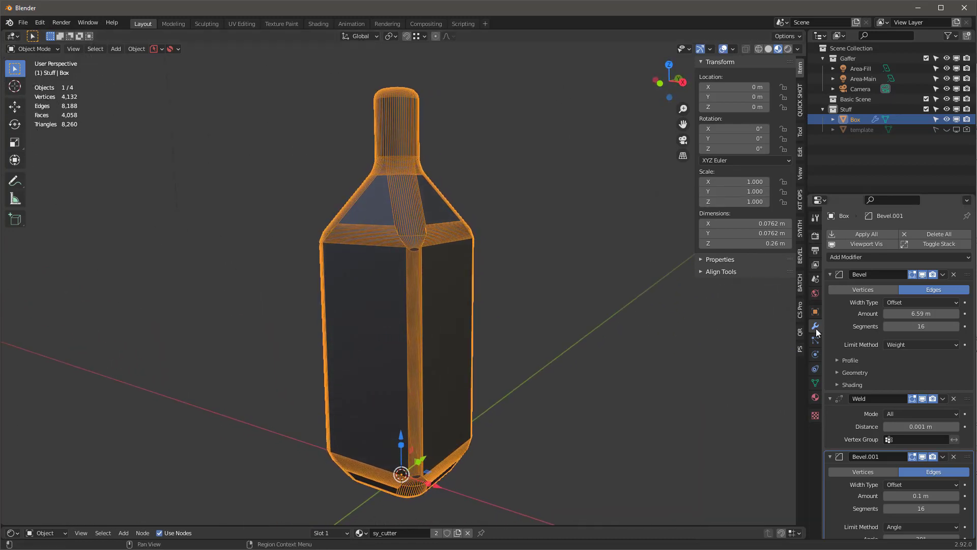
# Step: Quad-remesh the bottle with X and Y symmetry into Retopo_Box, then view it front orthographic
pyautogui.click(801, 332)
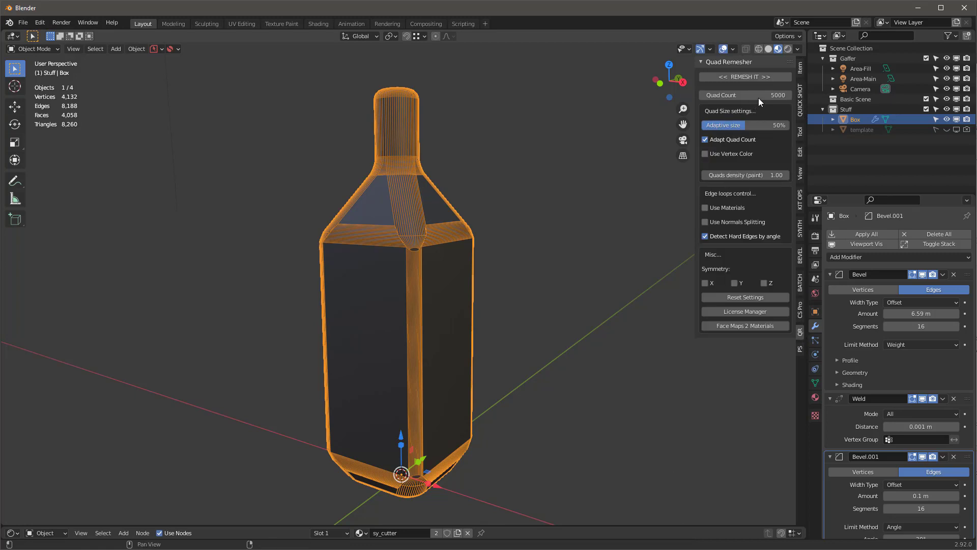
pyautogui.moveTo(414, 184); pyautogui.dragTo(472, 182, button='middle')
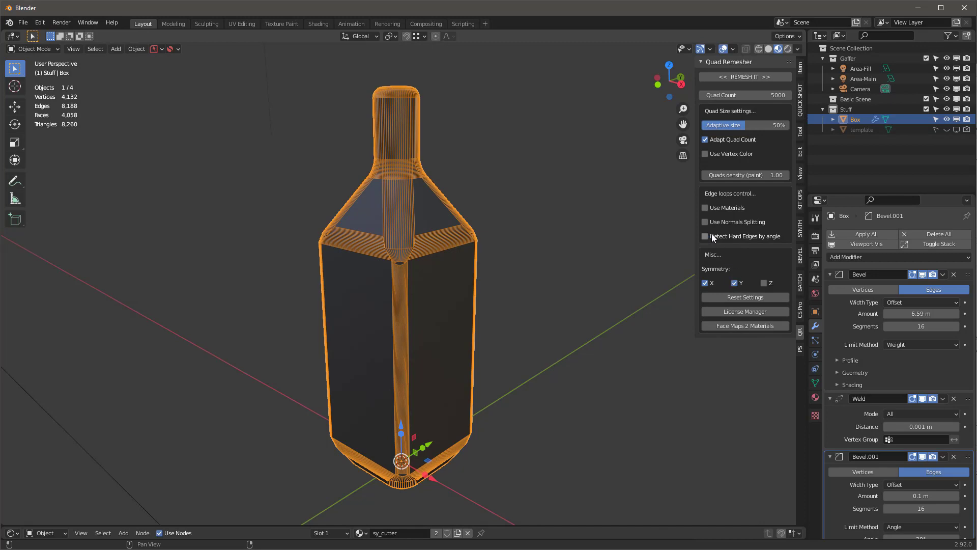
pyautogui.click(749, 75)
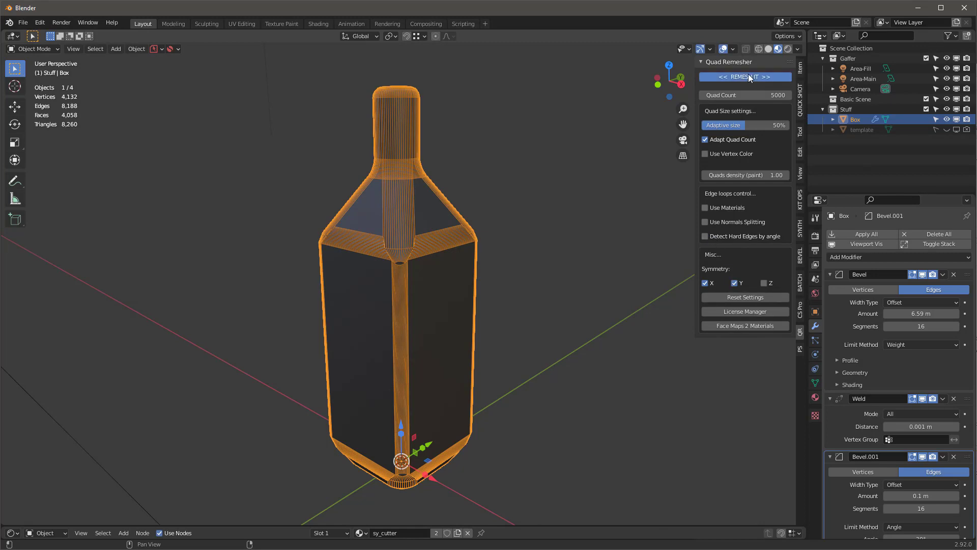
pyautogui.moveTo(496, 193); pyautogui.dragTo(523, 197, button='middle')
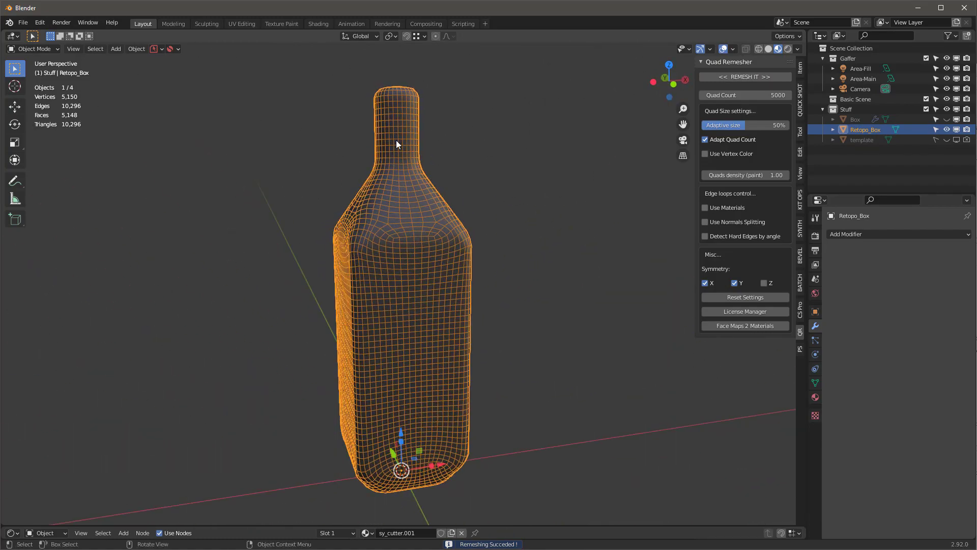
pyautogui.moveTo(396, 139); pyautogui.dragTo(393, 128, button='middle')
pyautogui.press('KP_5')
# Step: Add a 1" cube, move it to the neck top and scale it up about three times
pyautogui.scroll(3, 383, 151)
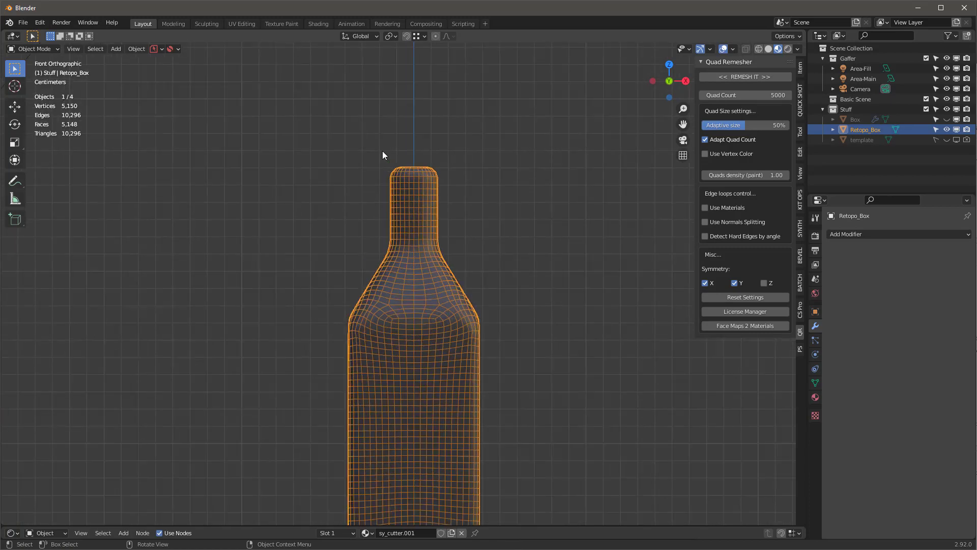
pyautogui.hotkey('shift', 'a')
pyautogui.moveTo(373, 158)
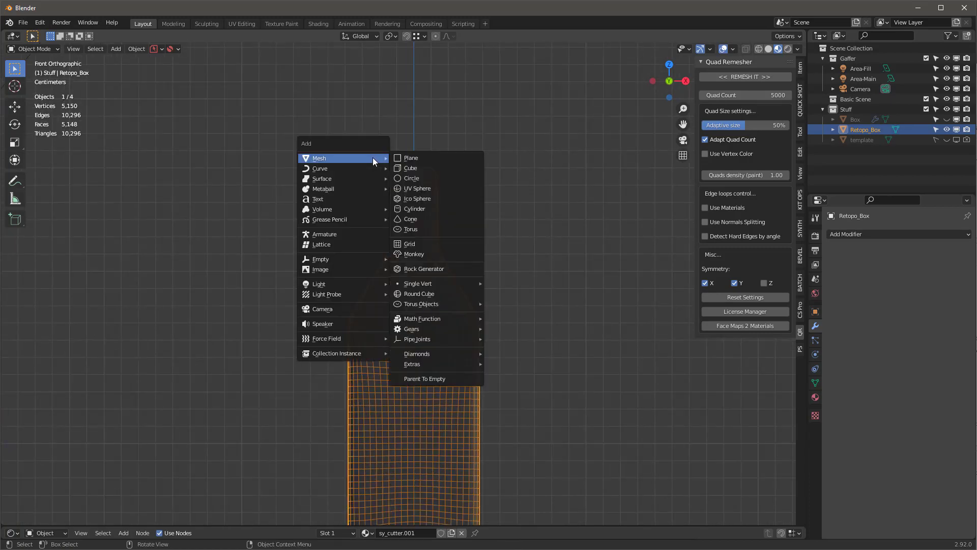
pyautogui.click(441, 167)
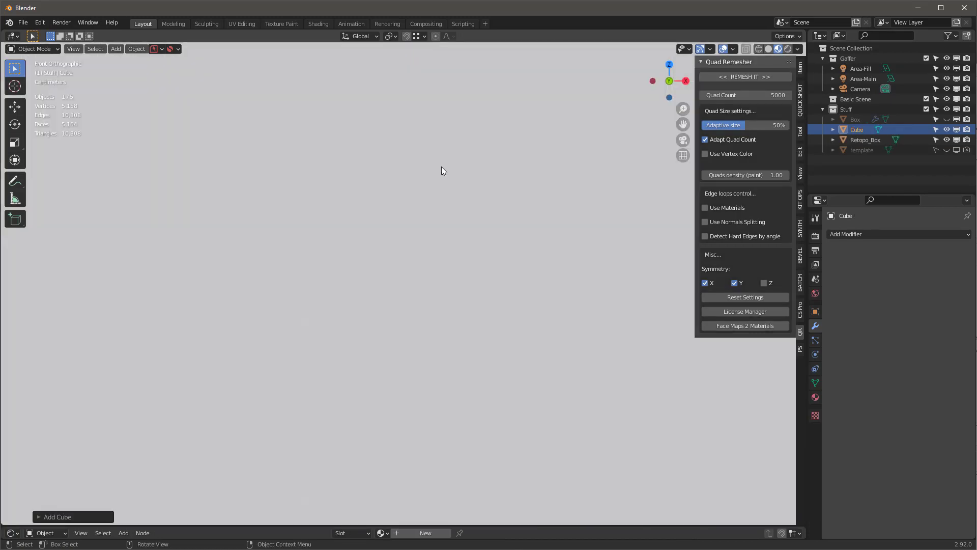
pyautogui.click(40, 516)
pyautogui.click(127, 426)
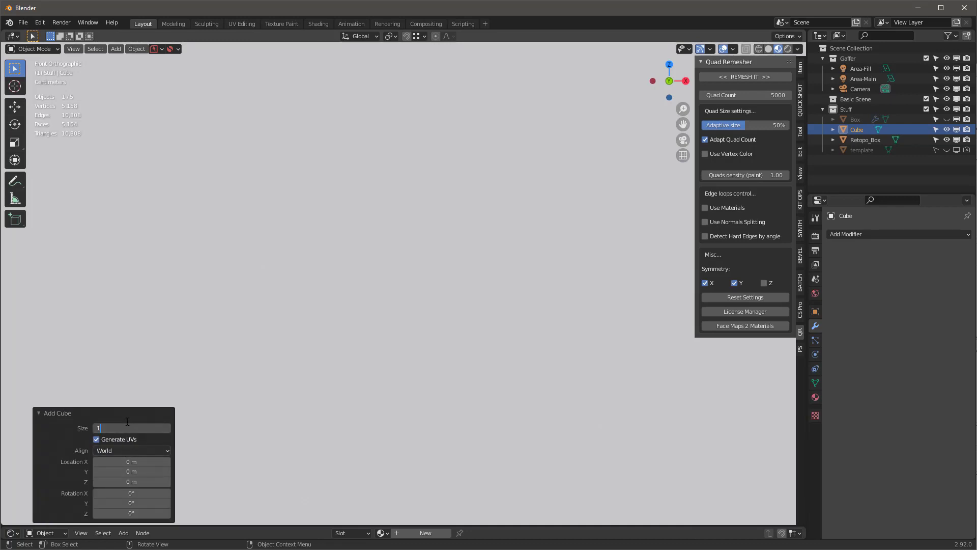
pyautogui.write('1"')
pyautogui.press('Return')
pyautogui.scroll(-4, 333, 255)
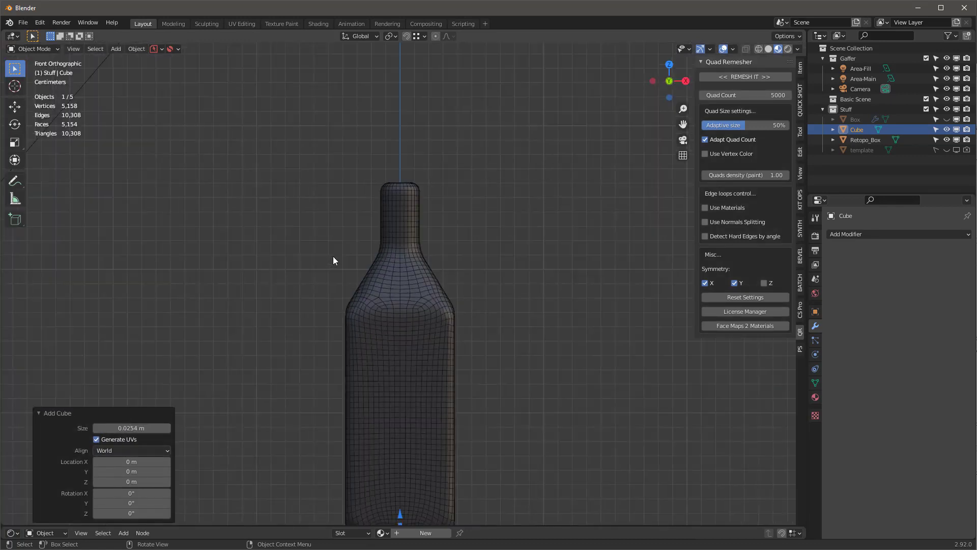
pyautogui.moveTo(377, 394); pyautogui.dragTo(385, 206)
pyautogui.press('s')
pyautogui.click(420, 191)
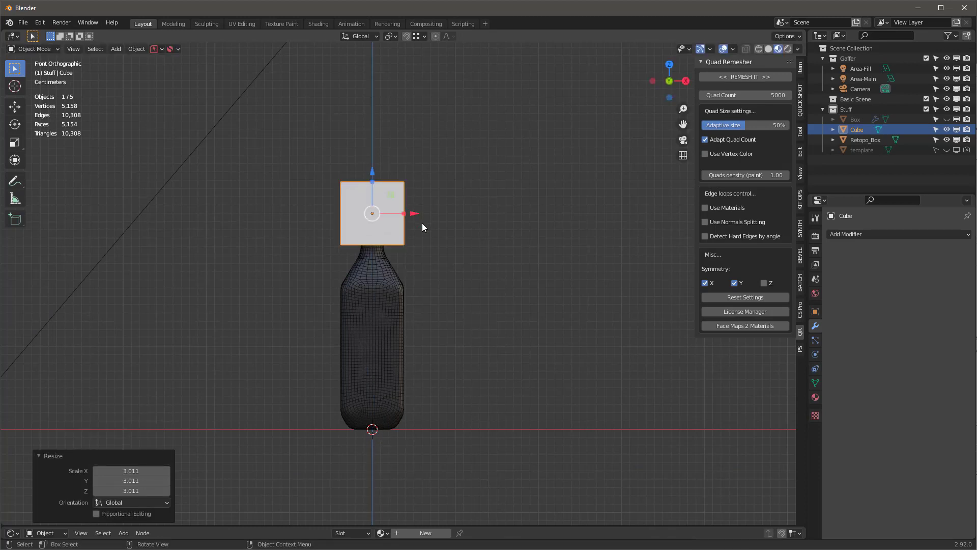
pyautogui.keyDown('shift'); pyautogui.moveTo(423, 223); pyautogui.dragTo(461, 290, button='middle'); pyautogui.keyUp('shift')
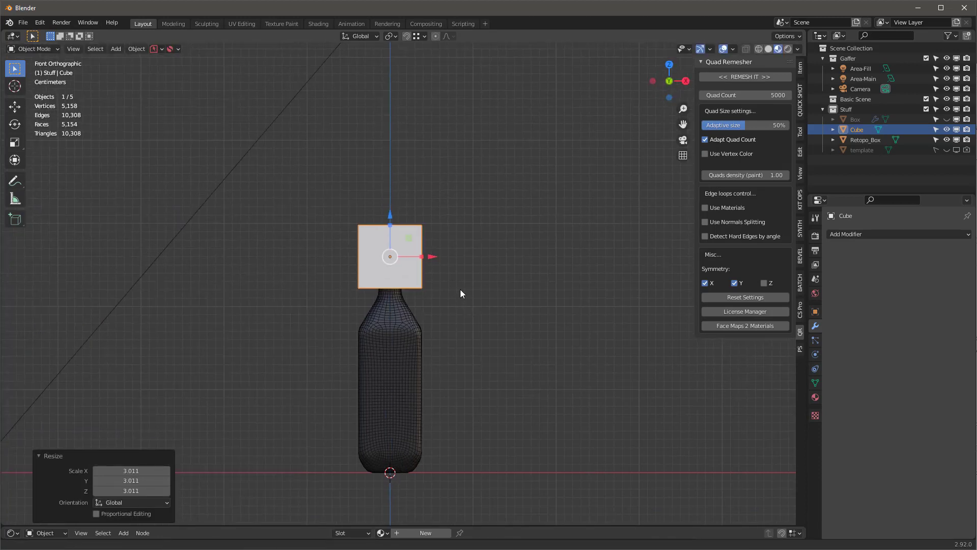
# Step: Unhide template, nudge the cube higher, and subtract it from the bottle with a Difference boolean
pyautogui.click(946, 151)
pyautogui.scroll(2, 360, 284)
pyautogui.moveTo(406, 210)
pyautogui.mouseDown()
pyautogui.moveTo(406, 183)
pyautogui.moveTo(405, 200)
pyautogui.mouseUp()
pyautogui.keyDown('shift'); pyautogui.moveTo(482, 356); pyautogui.dragTo(453, 255, button='middle'); pyautogui.keyUp('shift')
pyautogui.scroll(1, 450, 247)
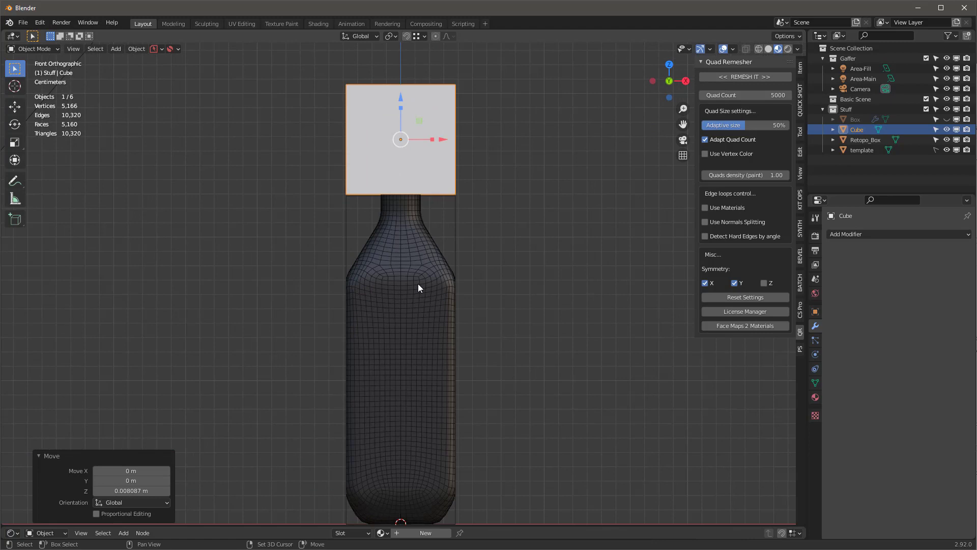
pyautogui.keyDown('shift'); pyautogui.click(392, 285); pyautogui.keyUp('shift')
pyautogui.press('ctrl+KP_Subtract')
pyautogui.moveTo(395, 294); pyautogui.dragTo(396, 252, button='middle')
pyautogui.scroll(1, 398, 248)
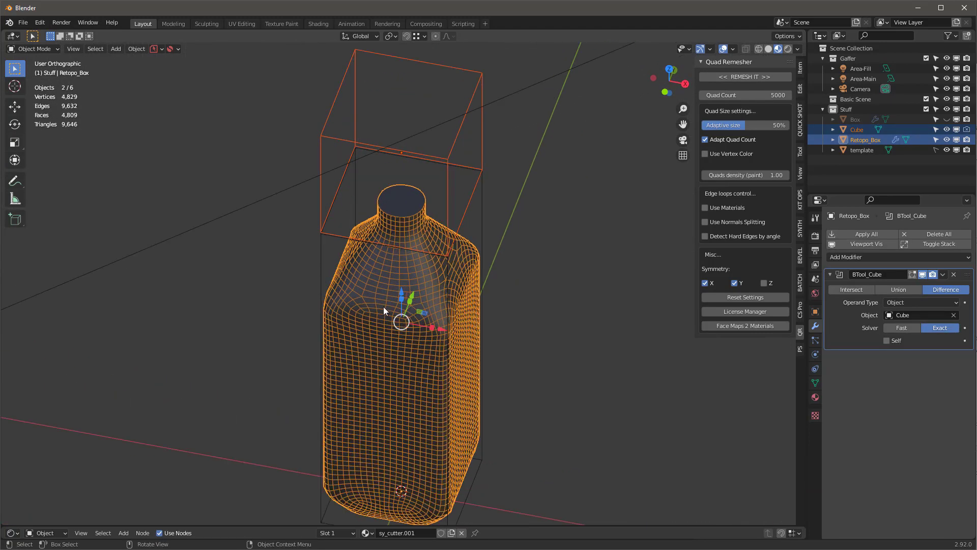
# Step: Add a Solidify modifier with 0.002 m thickness to the bottle and move it above BTool_Cube
pyautogui.click(847, 256)
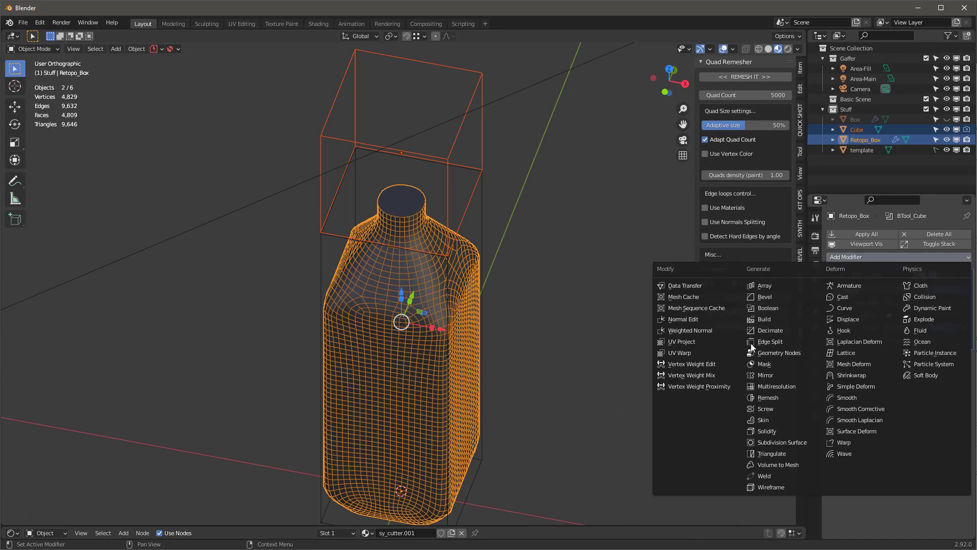
pyautogui.click(774, 431)
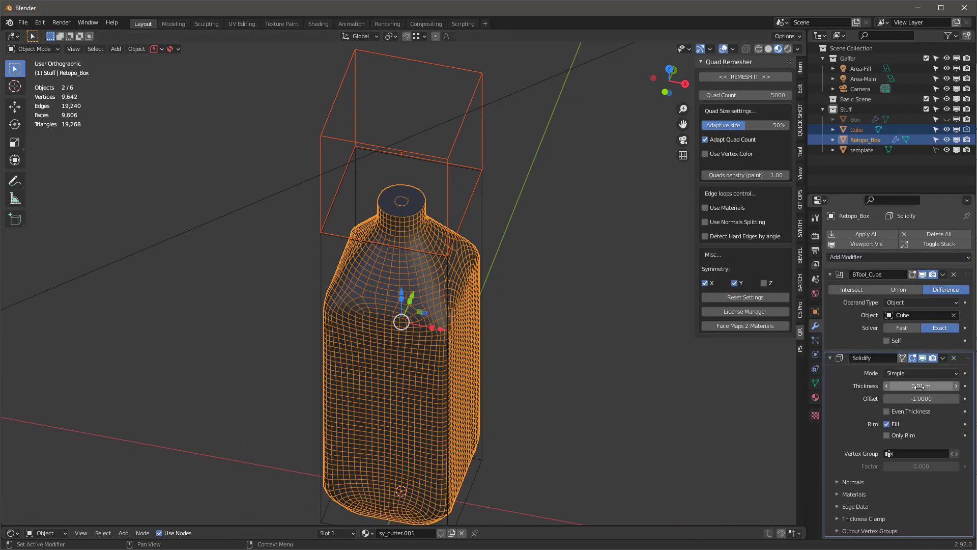
pyautogui.moveTo(919, 387); pyautogui.dragTo(848, 387)
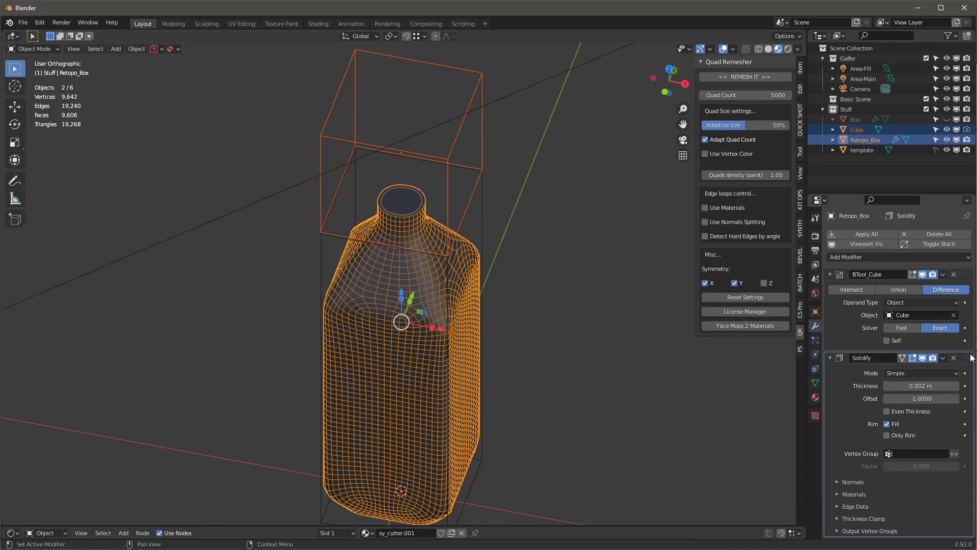
pyautogui.moveTo(971, 357); pyautogui.dragTo(970, 278)
pyautogui.moveTo(513, 258); pyautogui.dragTo(454, 285, button='middle')
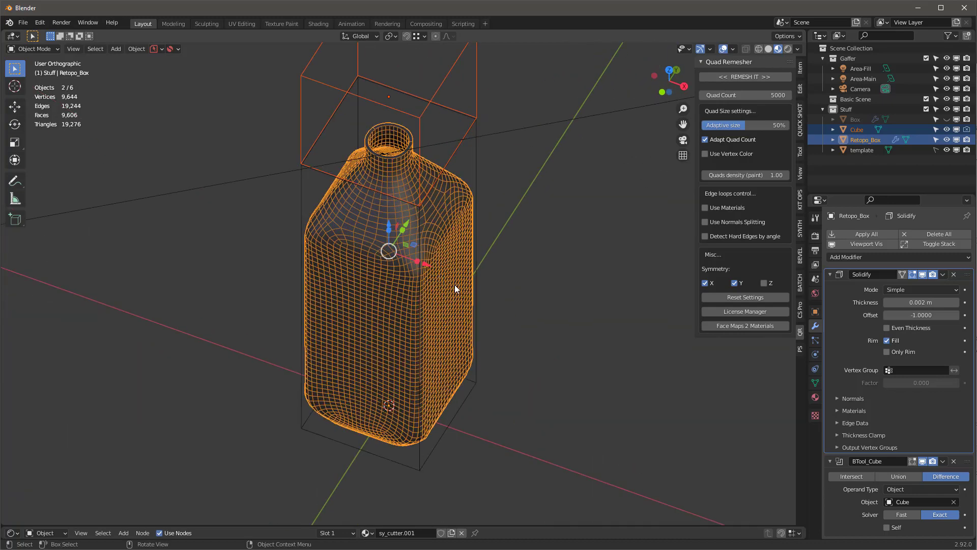
# Step: Apply the cw-glass-universe material from the KO-Special-Mats KIT OPS pack to the bottle
pyautogui.click(426, 293)
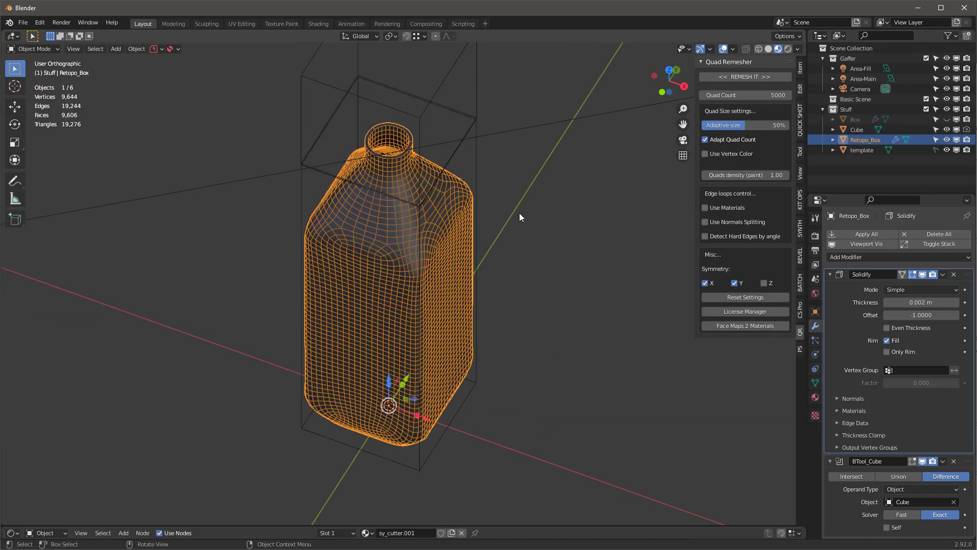
pyautogui.click(800, 202)
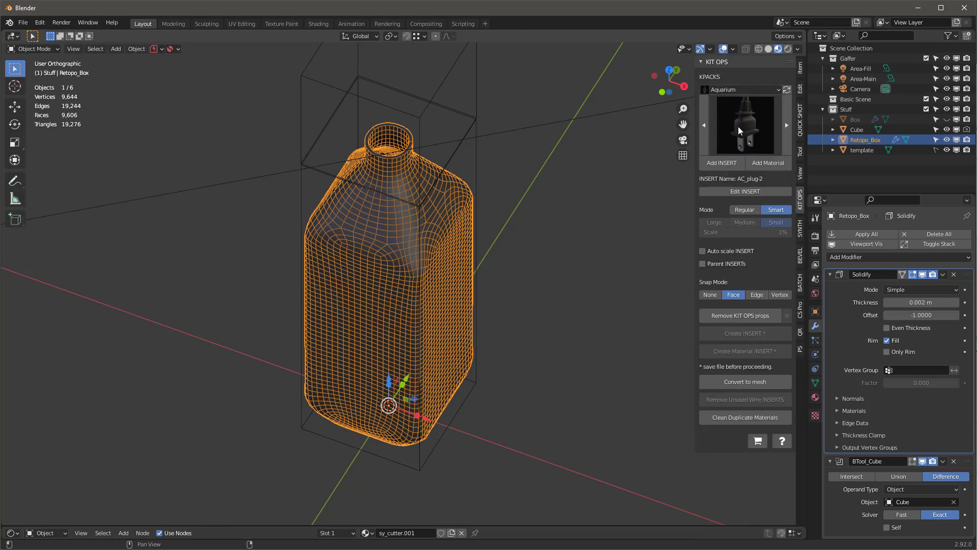
pyautogui.click(723, 114)
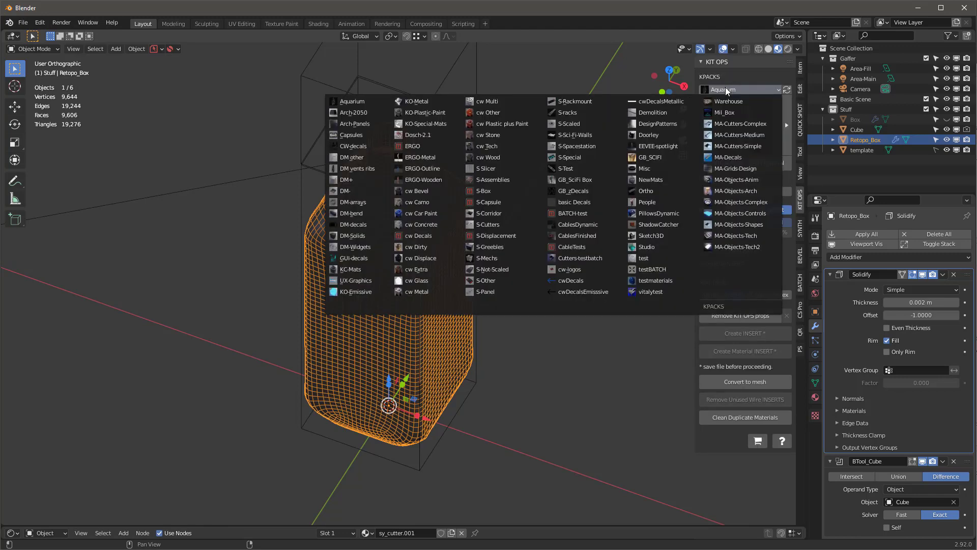
pyautogui.click(728, 90)
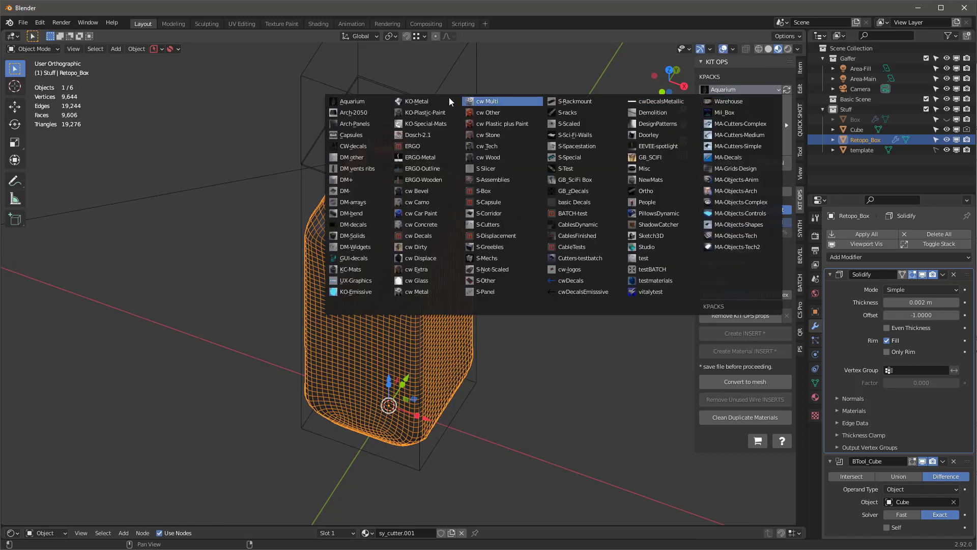
pyautogui.click(425, 124)
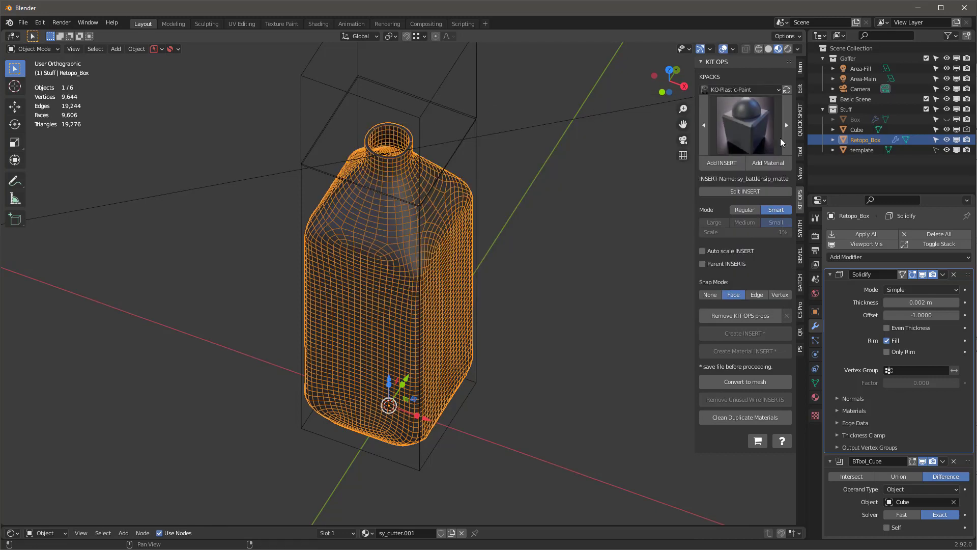
pyautogui.click(784, 133)
pyautogui.moveTo(399, 279); pyautogui.dragTo(402, 235, button='middle')
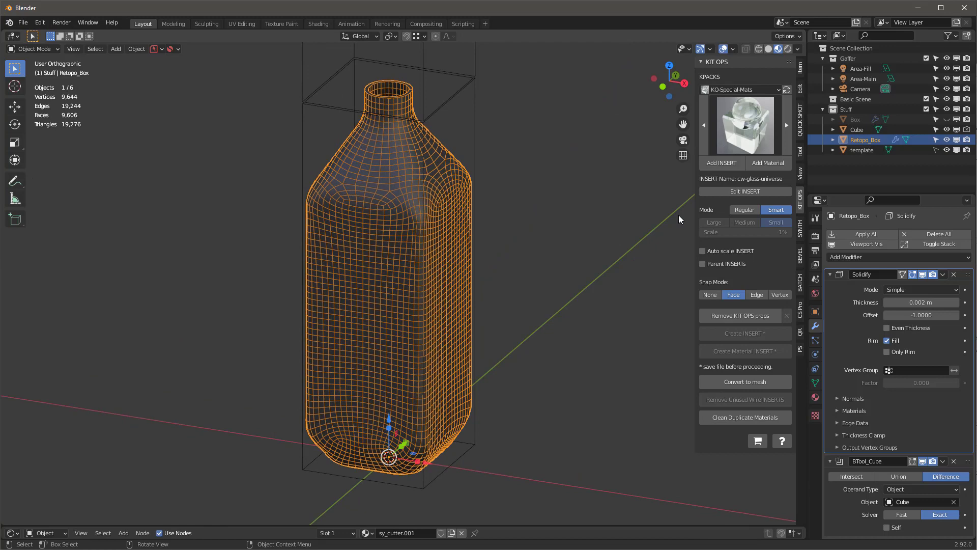
pyautogui.click(768, 163)
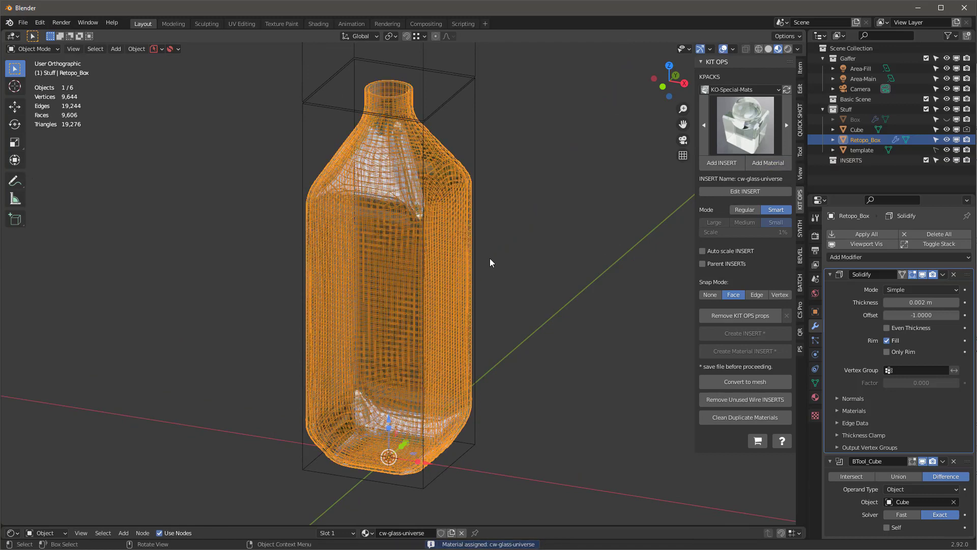
# Step: Shade the bottle smooth
pyautogui.rightClick(492, 260)
pyautogui.click(488, 261)
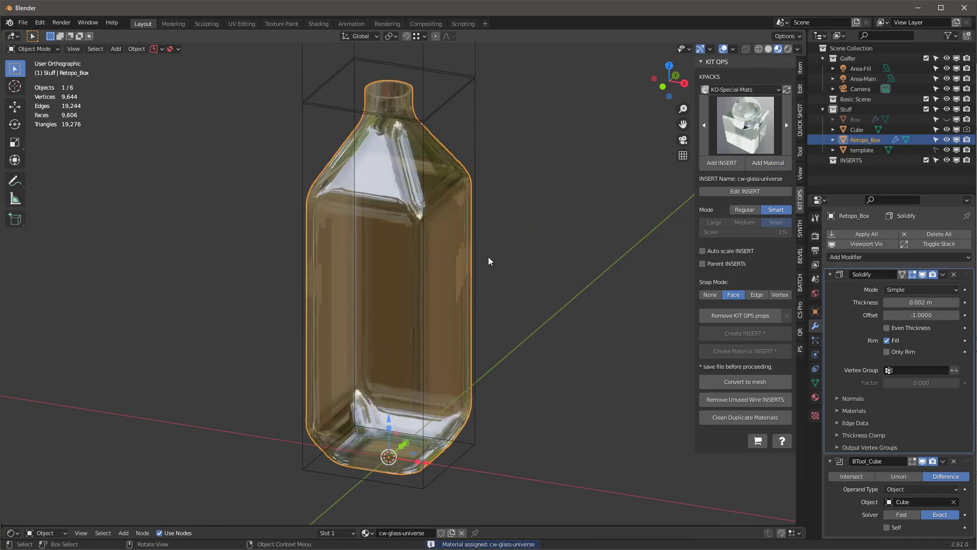
pyautogui.moveTo(489, 262); pyautogui.dragTo(484, 365, button='middle')
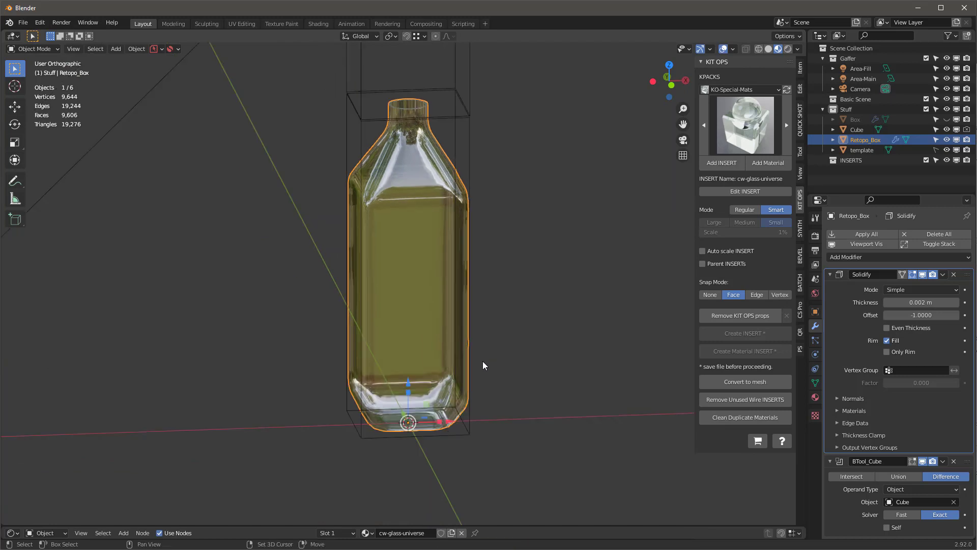
# Step: Add a plane beneath the bottle and give it the CW Concrete 01 material
pyautogui.hotkey('shift', 'a')
pyautogui.moveTo(463, 347)
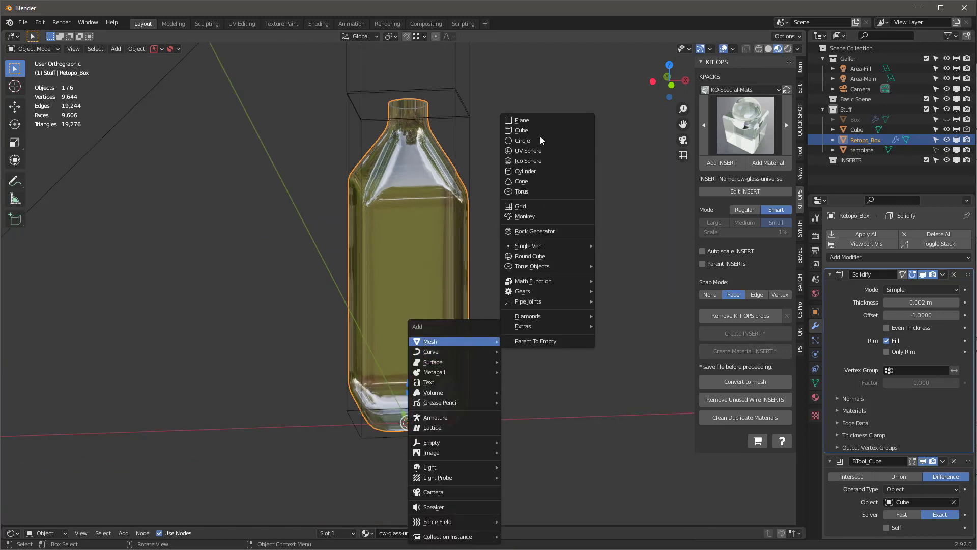
pyautogui.click(531, 122)
pyautogui.scroll(-2, 532, 374)
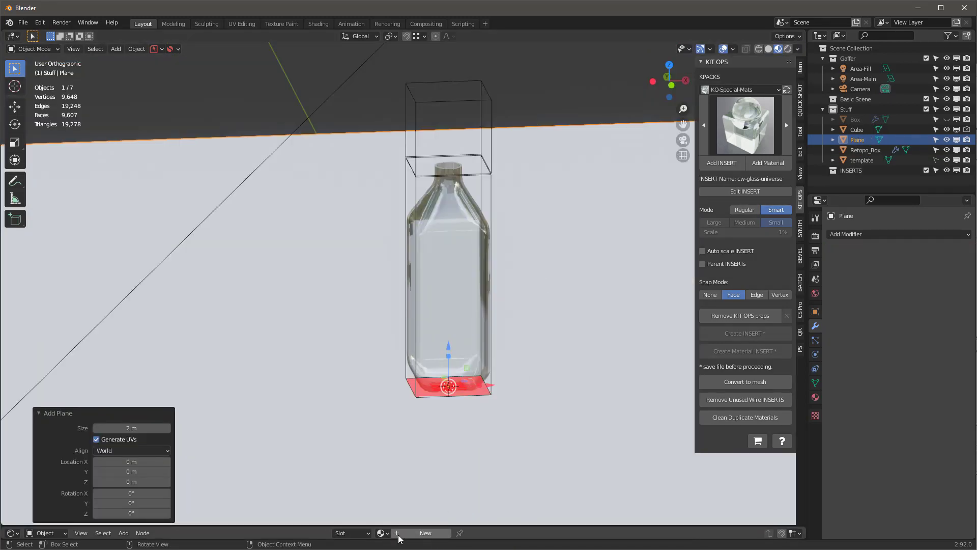
pyautogui.click(381, 532)
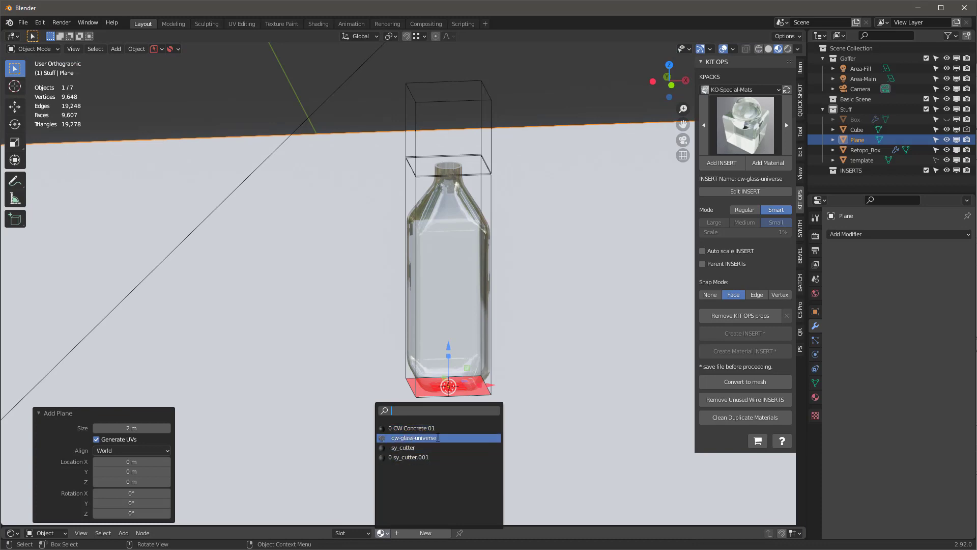
pyautogui.click(407, 429)
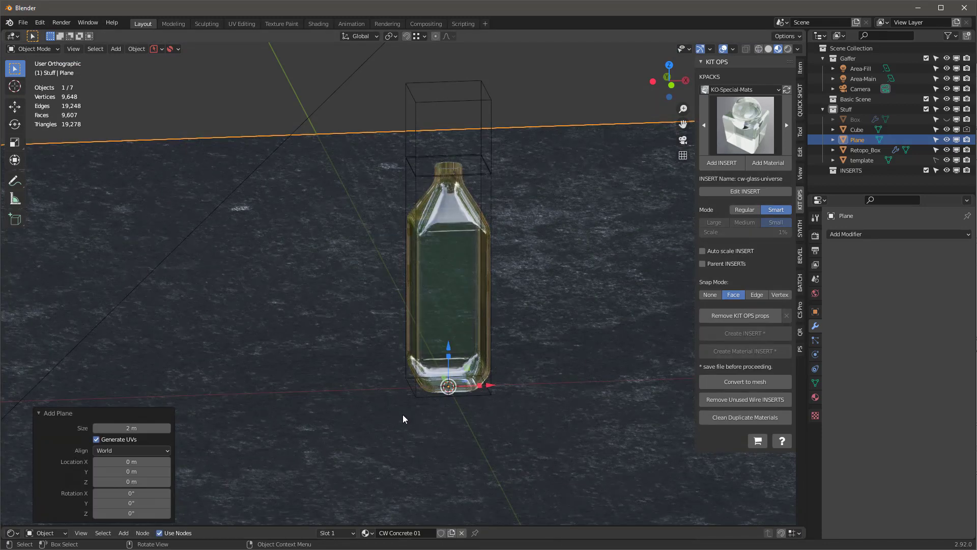
# Step: Hide the template object and enlarge the node editor area
pyautogui.scroll(1, 507, 389)
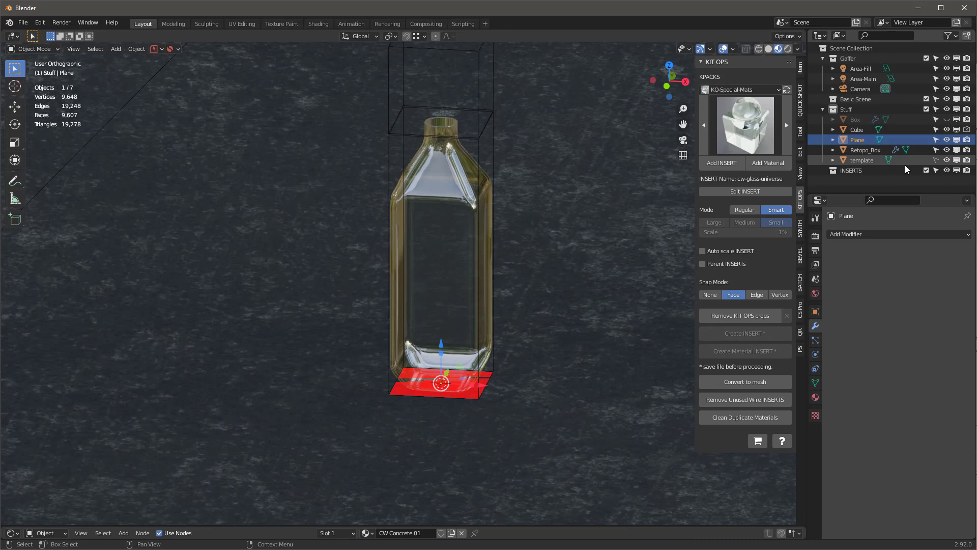
pyautogui.click(947, 162)
pyautogui.moveTo(417, 229); pyautogui.dragTo(526, 242, button='middle')
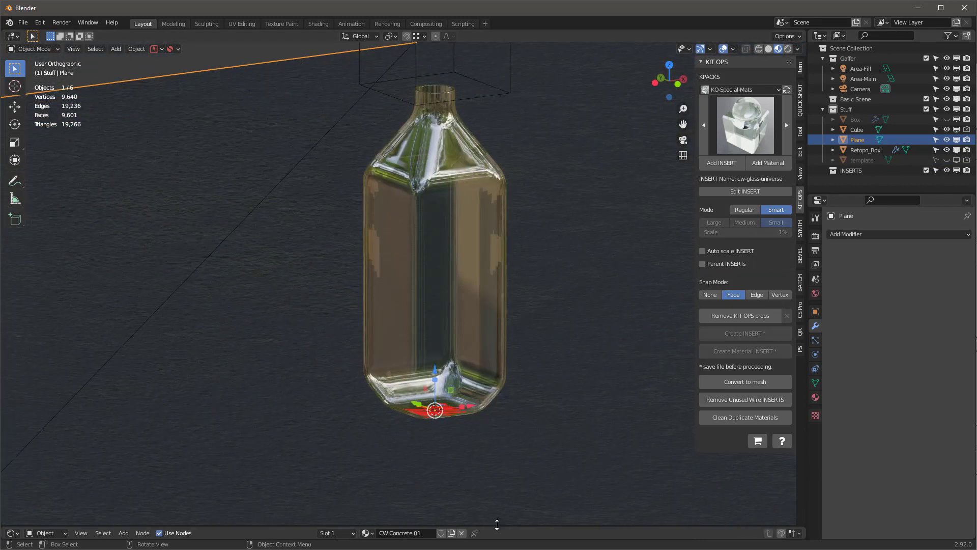
pyautogui.moveTo(285, 528); pyautogui.dragTo(285, 377)
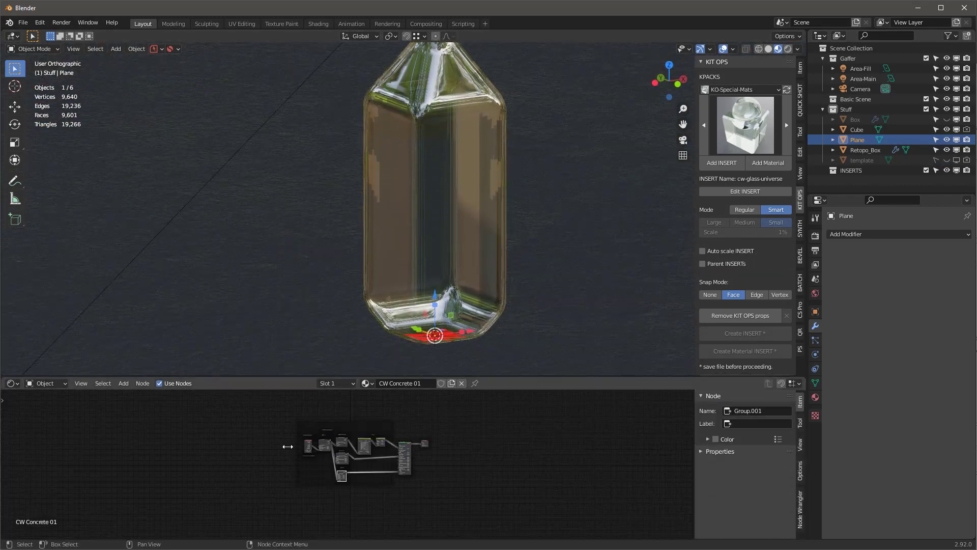
# Step: Select the glass bottle and set its EEVEE Glass node IOR to 1.4
pyautogui.click(408, 262)
pyautogui.scroll(8, 316, 479)
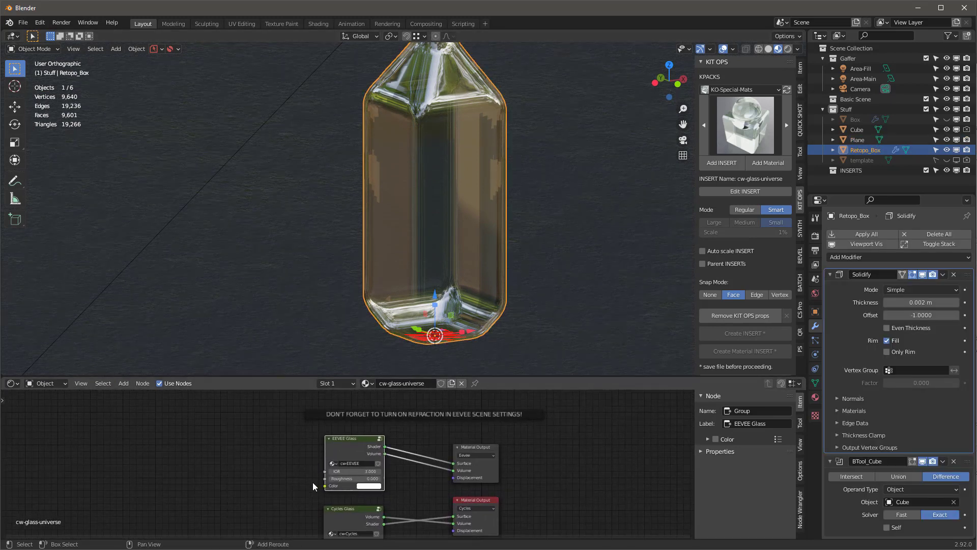
pyautogui.click(398, 479)
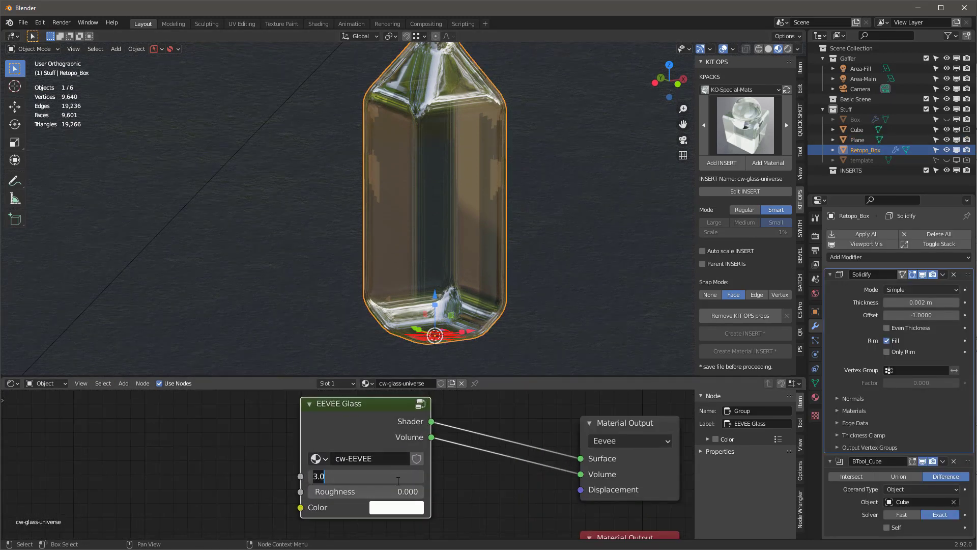
pyautogui.write('1.4')
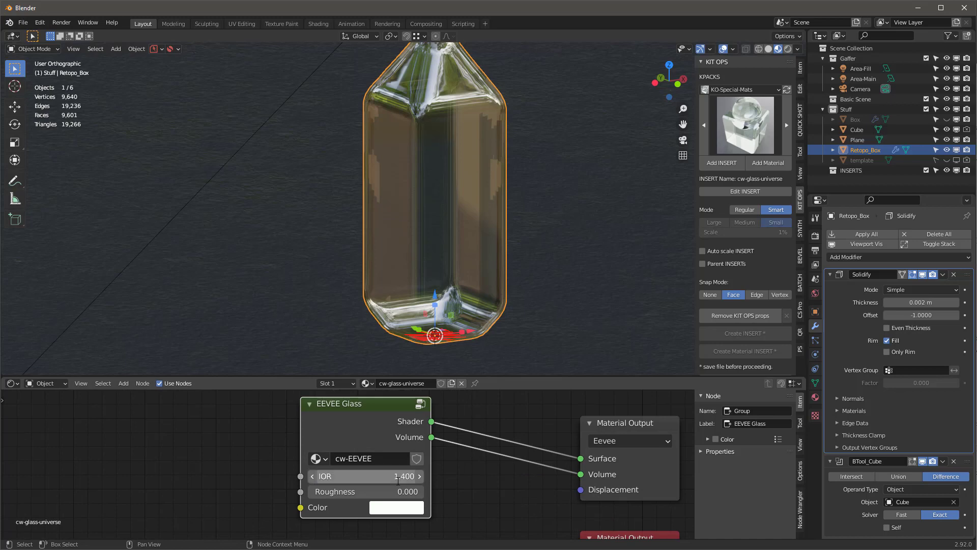
pyautogui.press('Return')
pyautogui.moveTo(448, 306); pyautogui.dragTo(437, 400, button='middle')
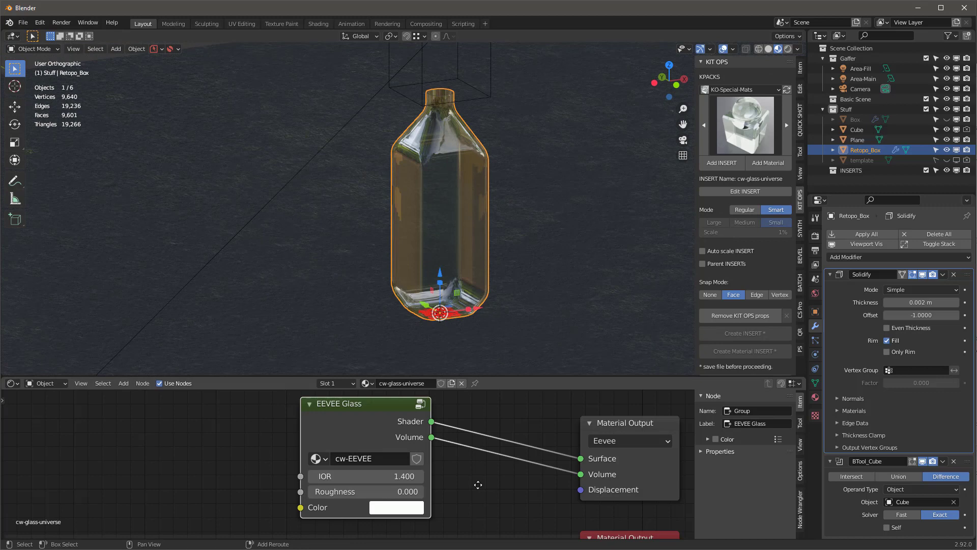
# Step: Set the Cycles Glass node IOR to 1.33 and shrink the node editor
pyautogui.keyDown('shift'); pyautogui.scroll(-5, 480, 484); pyautogui.keyUp('shift')
pyautogui.click(355, 469)
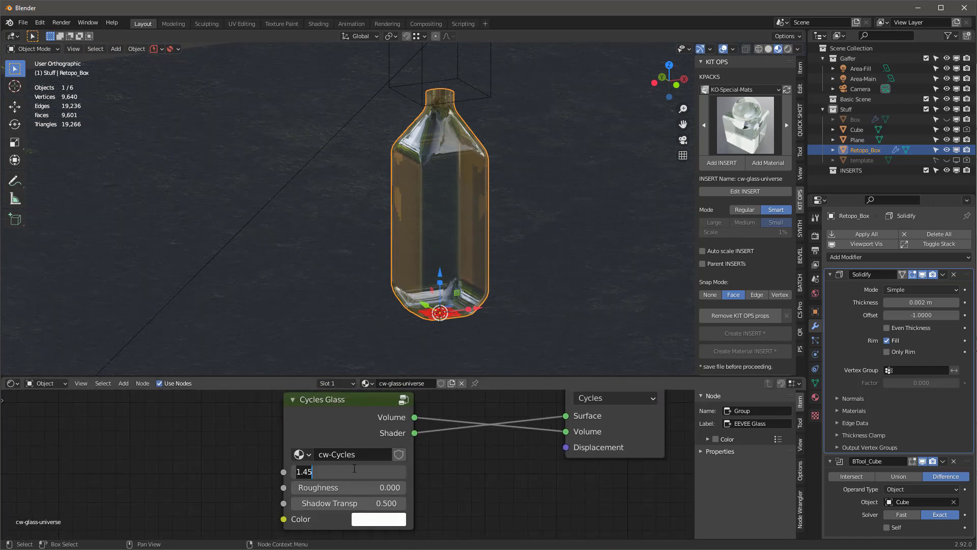
pyautogui.write('1.33')
pyautogui.press('Return')
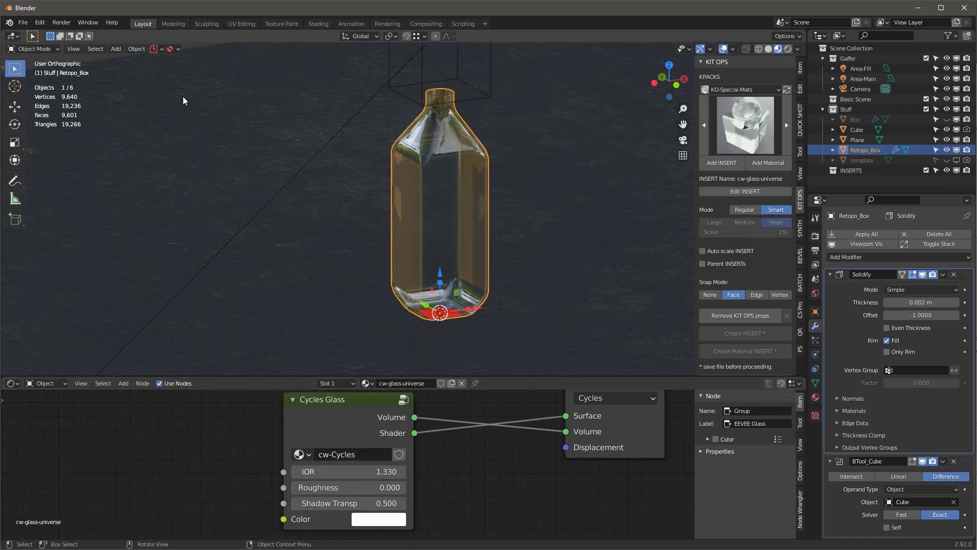
pyautogui.moveTo(461, 175); pyautogui.dragTo(495, 190, button='middle')
pyautogui.moveTo(523, 378); pyautogui.dragTo(523, 436)
# Step: Switch the viewport to Rendered shading and orbit and zoom around the glass bottle
pyautogui.press('z')
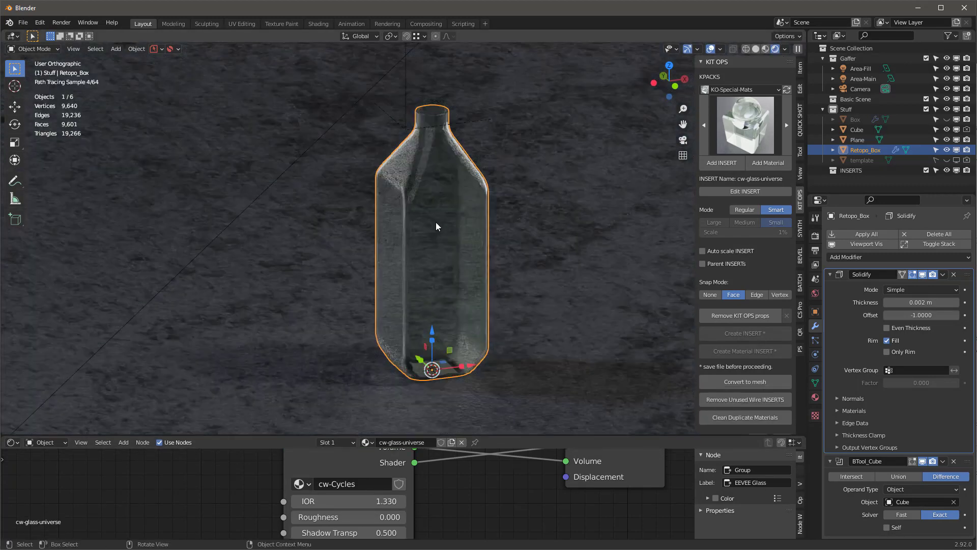
pyautogui.moveTo(427, 306)
pyautogui.mouseDown(button='middle')
pyautogui.moveTo(383, 222)
pyautogui.moveTo(452, 211)
pyautogui.mouseUp(button='middle')
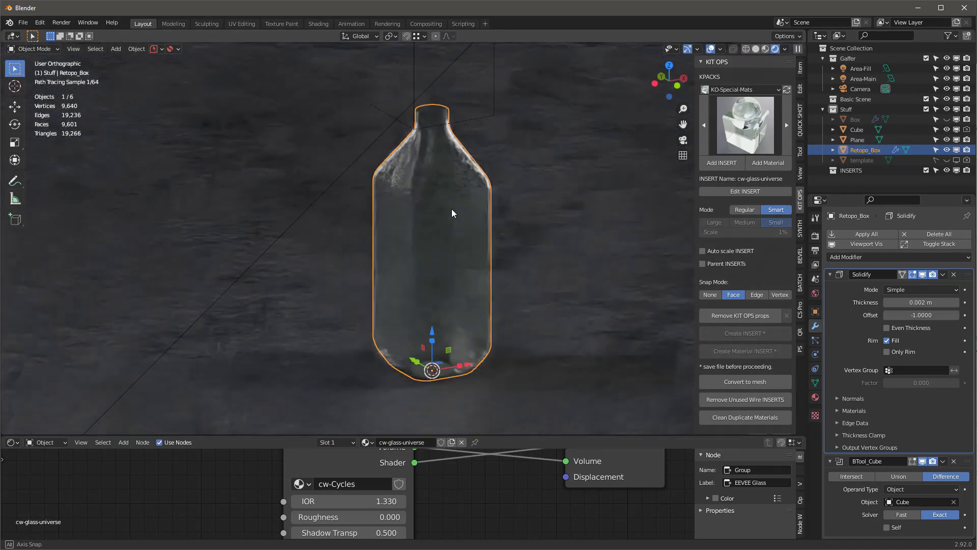
pyautogui.scroll(2, 437, 124)
pyautogui.scroll(-3, 447, 136)
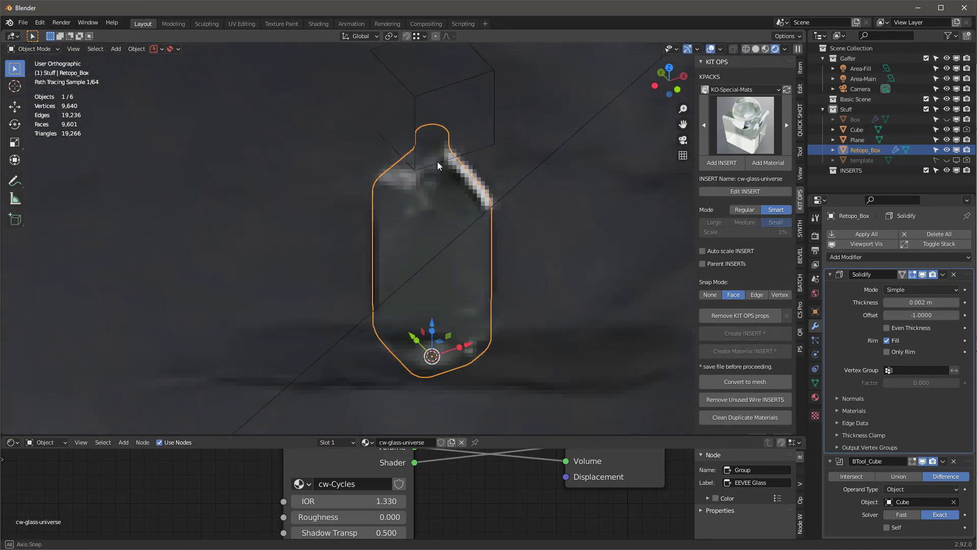
pyautogui.moveTo(448, 142); pyautogui.dragTo(477, 152, button='middle')
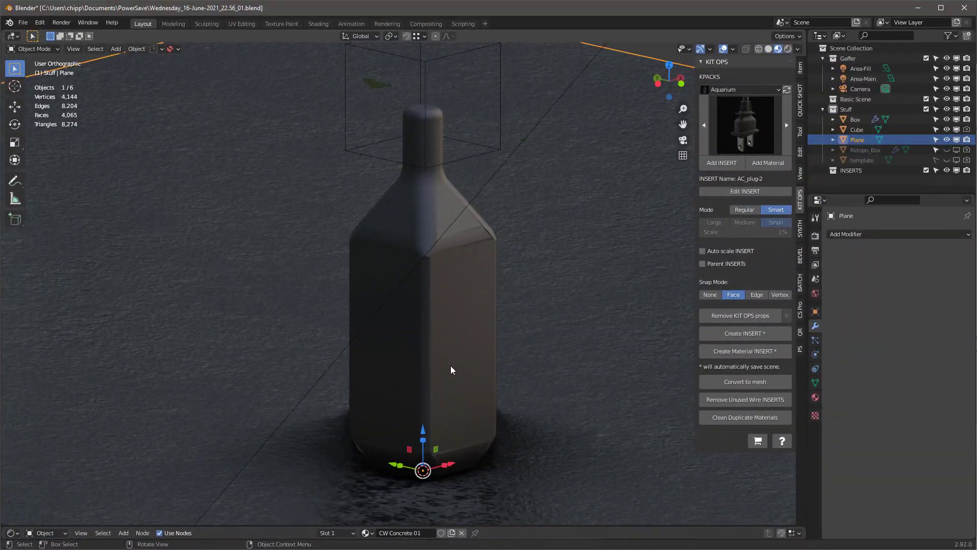
# Step: Select the Box bottle, check its mesh mirror options in Edit Mode, then show its Object Data properties
pyautogui.click(451, 369)
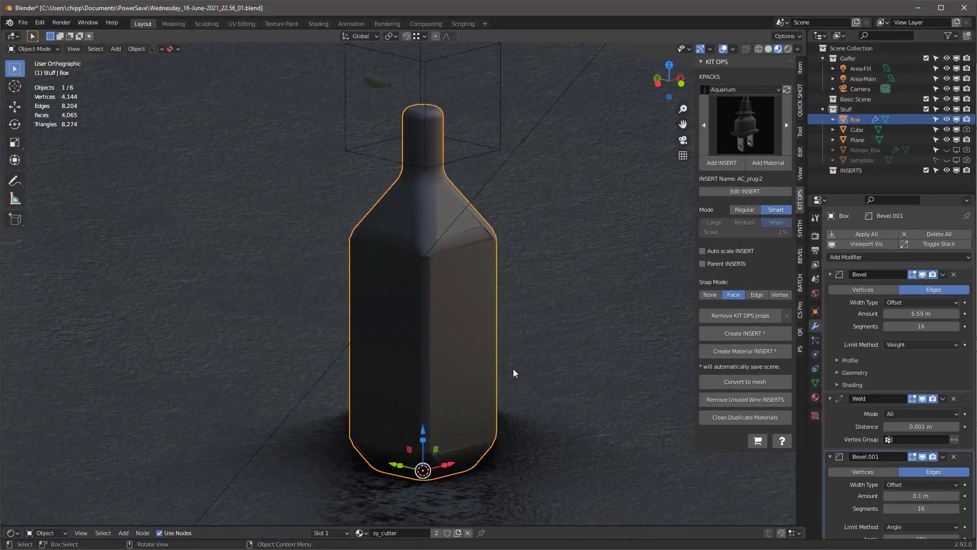
pyautogui.keyDown('shift'); pyautogui.moveTo(558, 381); pyautogui.dragTo(510, 350, button='middle'); pyautogui.keyUp('shift')
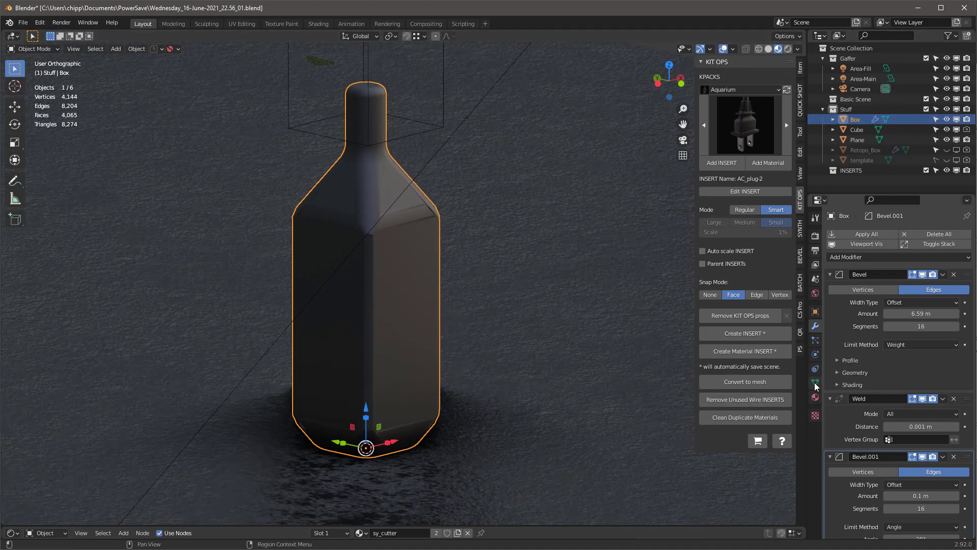
pyautogui.press('Tab')
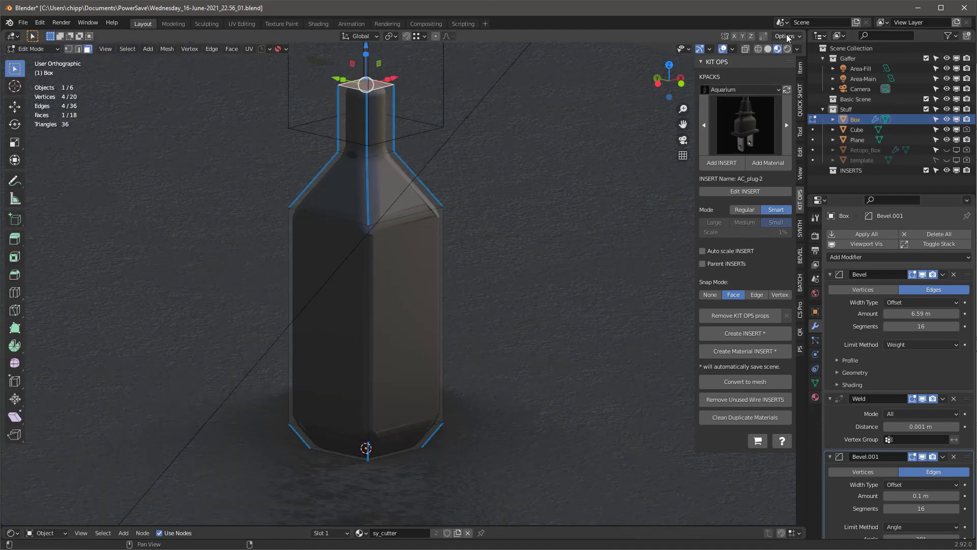
pyautogui.click(788, 36)
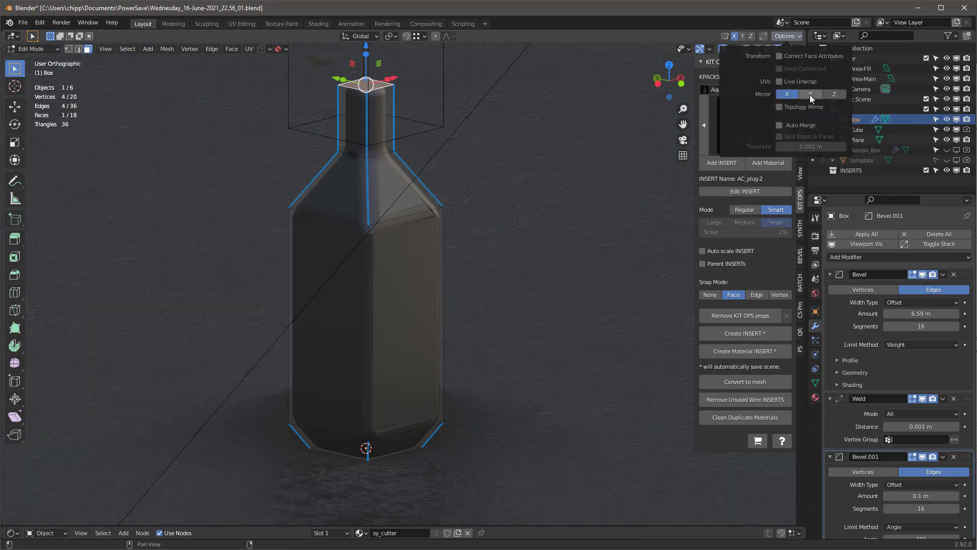
pyautogui.press('Tab')
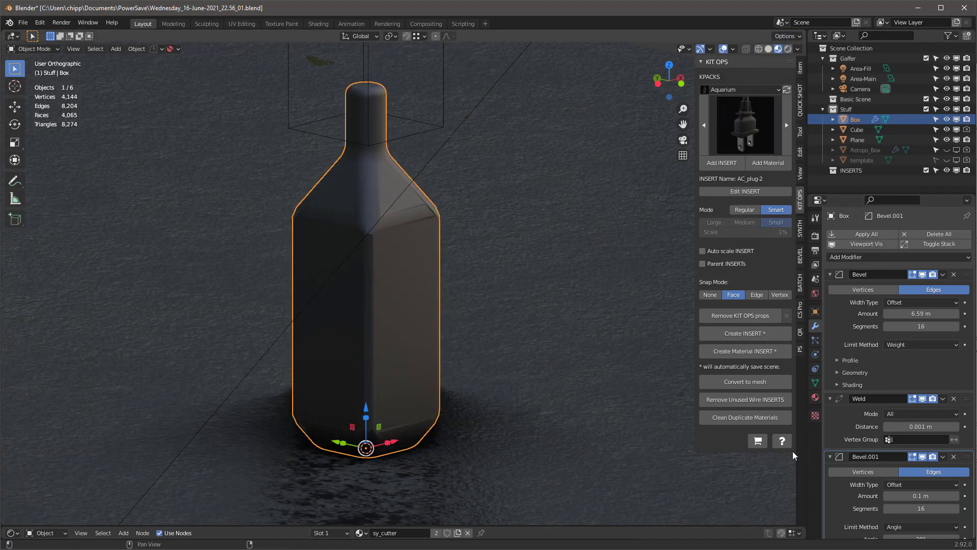
pyautogui.click(815, 383)
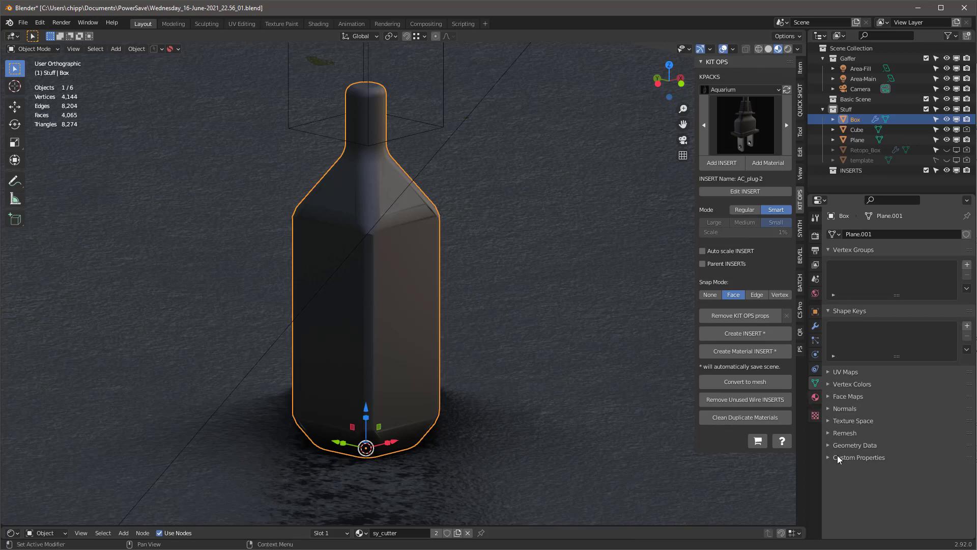
# Step: QuadriFlow-remesh the Box bottle in Quad mode at 4000 faces and turn on the wireframe overlay
pyautogui.click(832, 434)
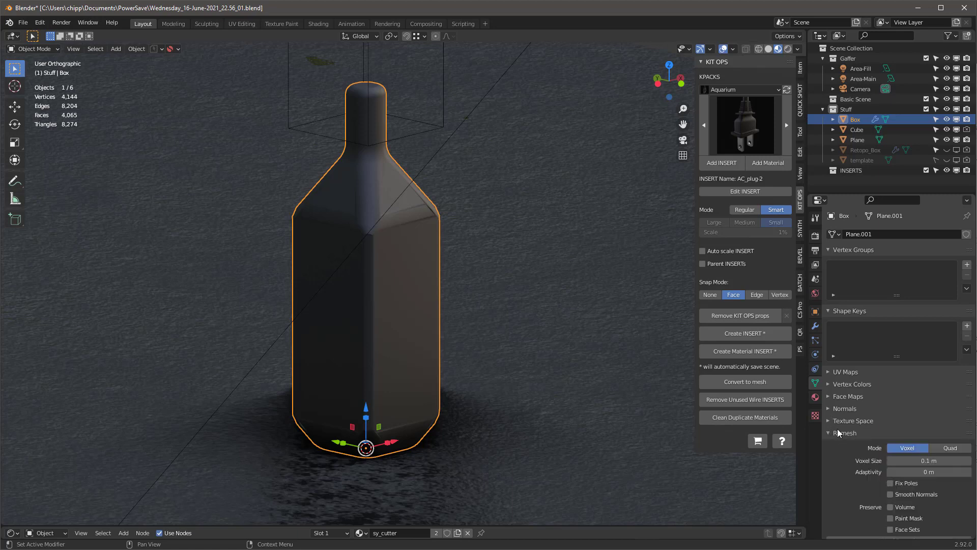
pyautogui.click(950, 448)
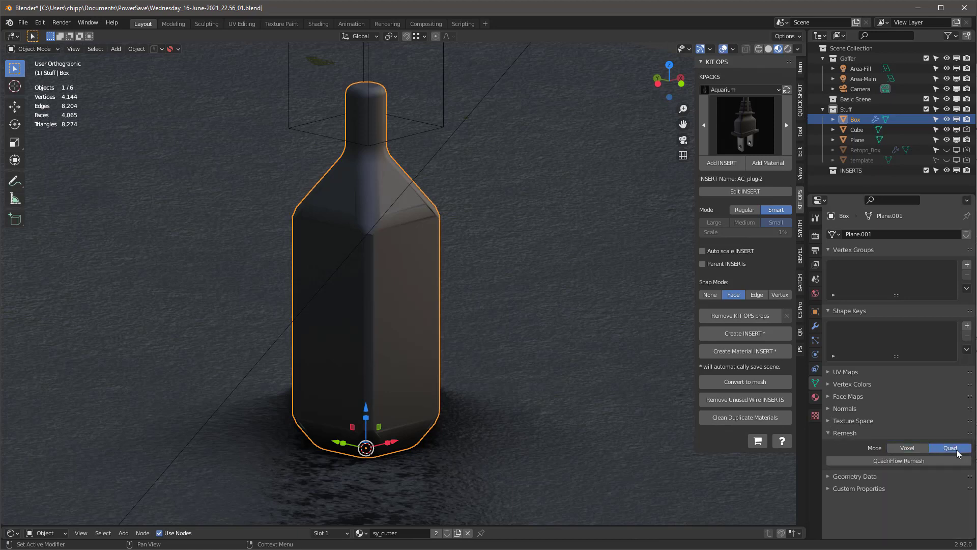
pyautogui.click(895, 461)
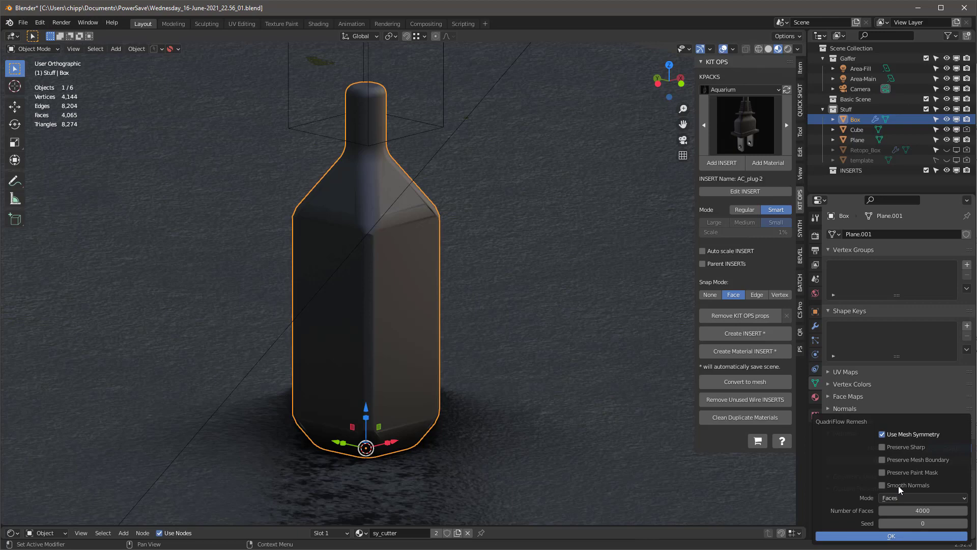
pyautogui.click(891, 536)
pyautogui.moveTo(396, 215); pyautogui.dragTo(511, 292, button='middle')
pyautogui.press('q')
pyautogui.click(406, 212)
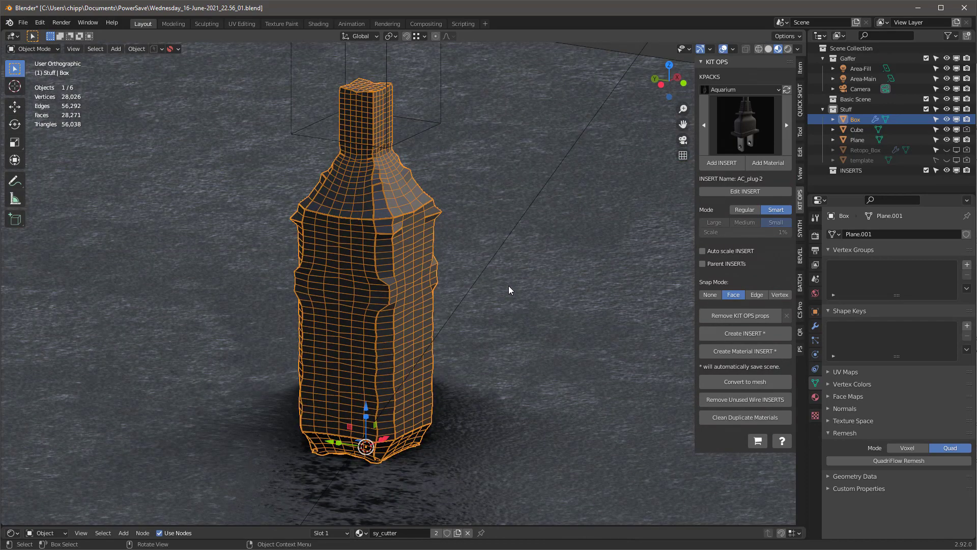
# Step: Undo the remesh, try Apply All plus QuadriFlow, then undo back to the Bevel, Weld, Bevel.001 stack
pyautogui.hotkey('ctrl', 'z')
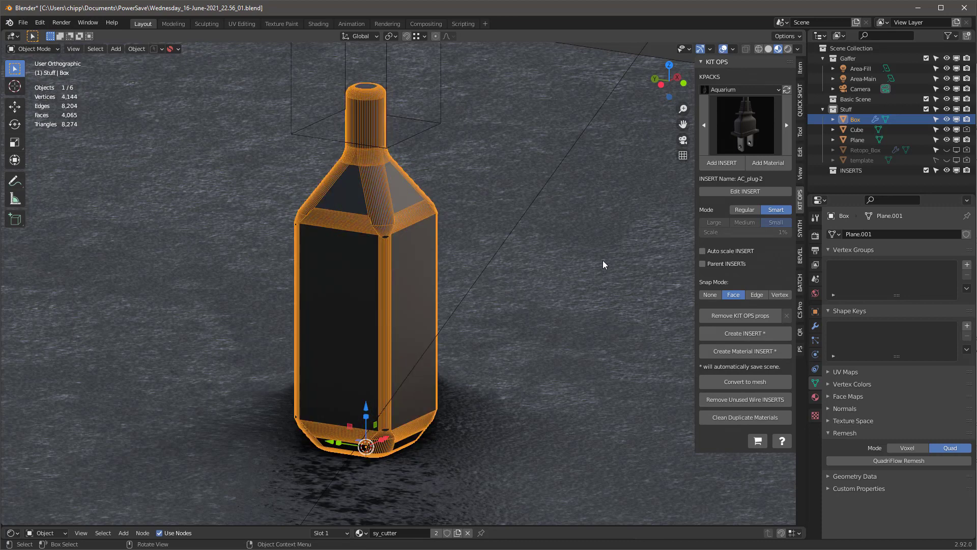
pyautogui.click(815, 326)
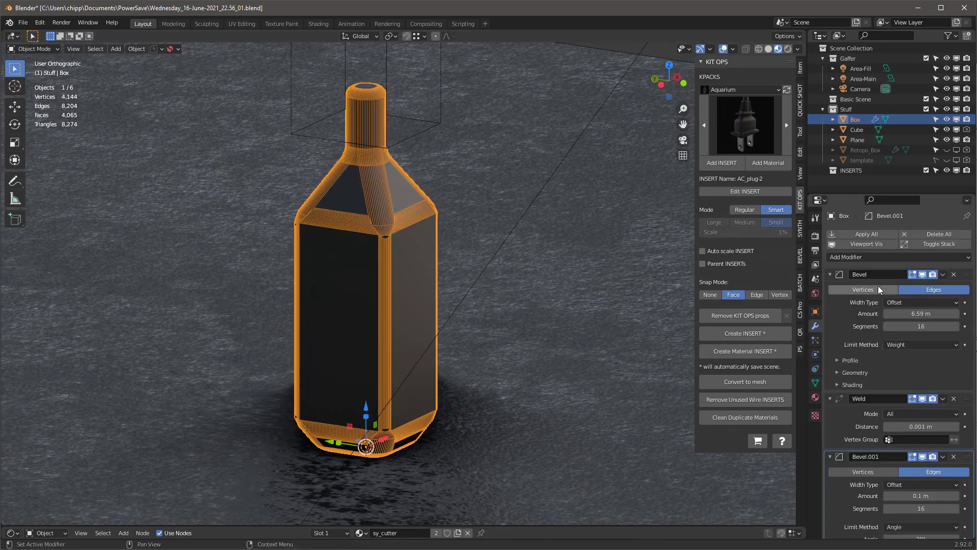
pyautogui.click(869, 235)
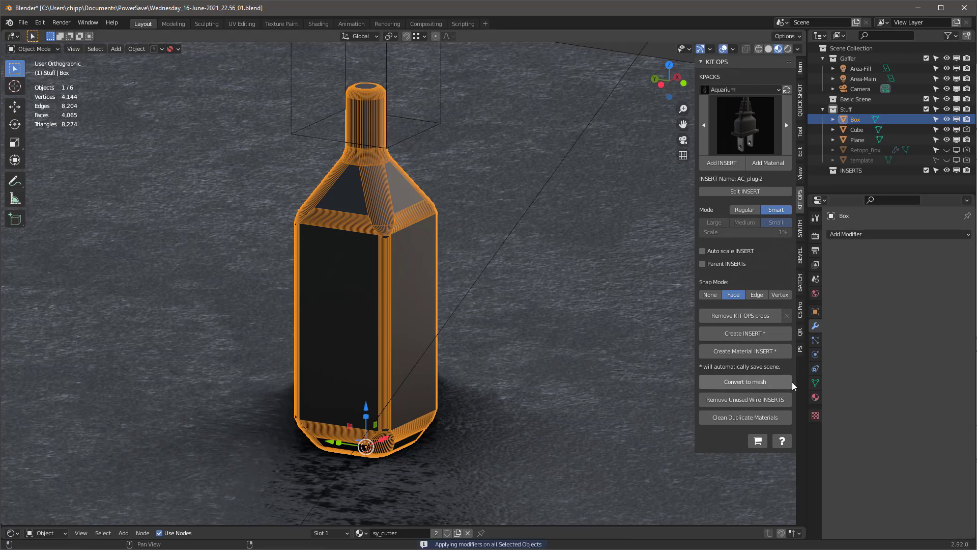
pyautogui.click(934, 461)
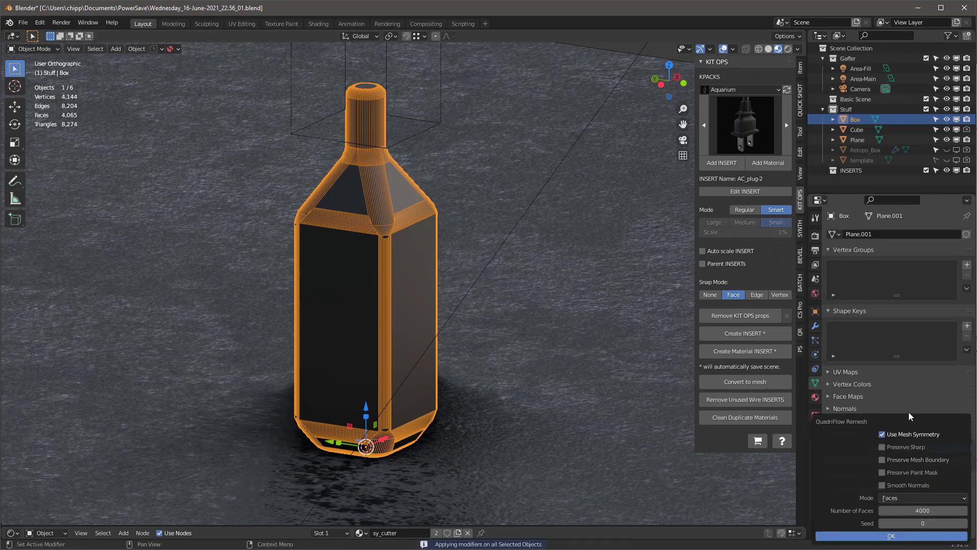
pyautogui.click(919, 538)
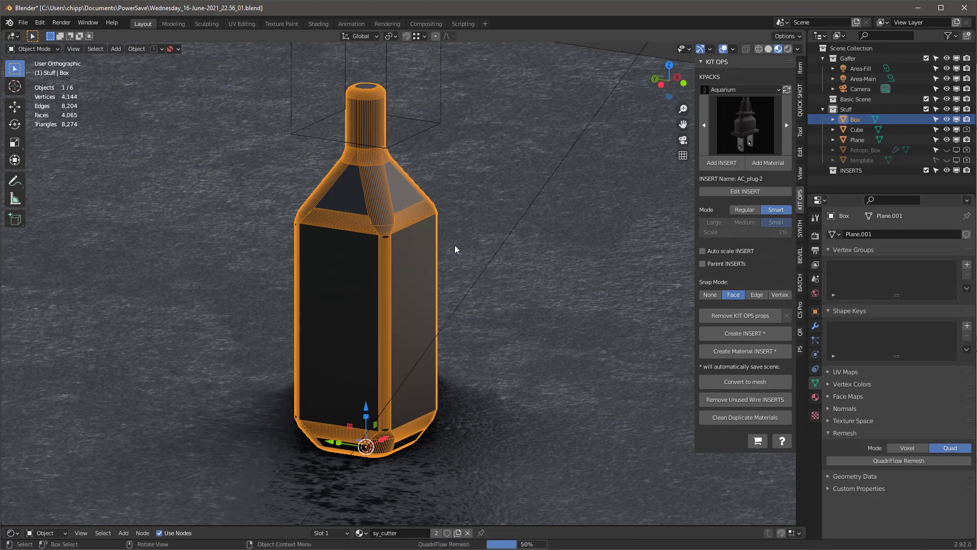
pyautogui.moveTo(455, 249)
pyautogui.mouseDown(button='middle')
pyautogui.moveTo(397, 236)
pyautogui.moveTo(362, 251)
pyautogui.moveTo(402, 206)
pyautogui.moveTo(464, 261)
pyautogui.mouseUp(button='middle')
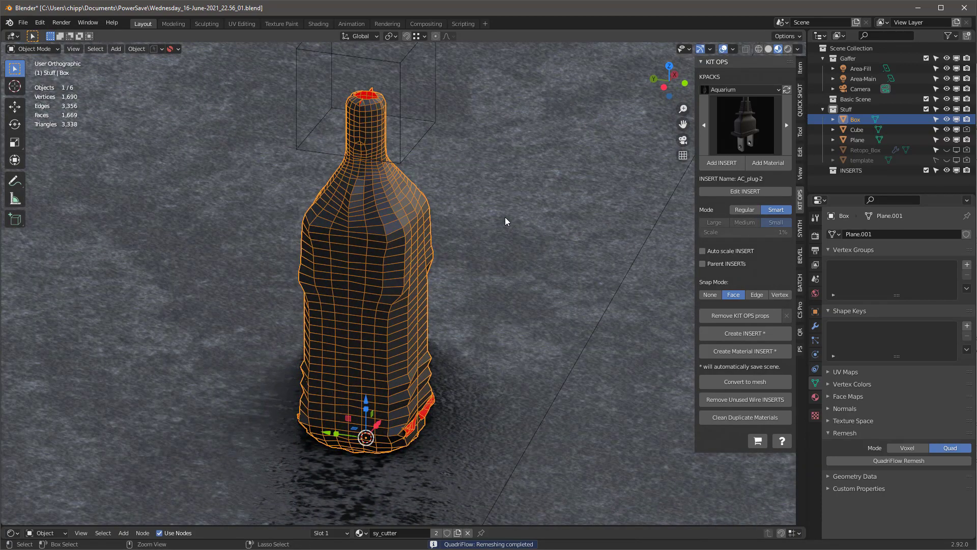
pyautogui.hotkey('ctrl', 'z')
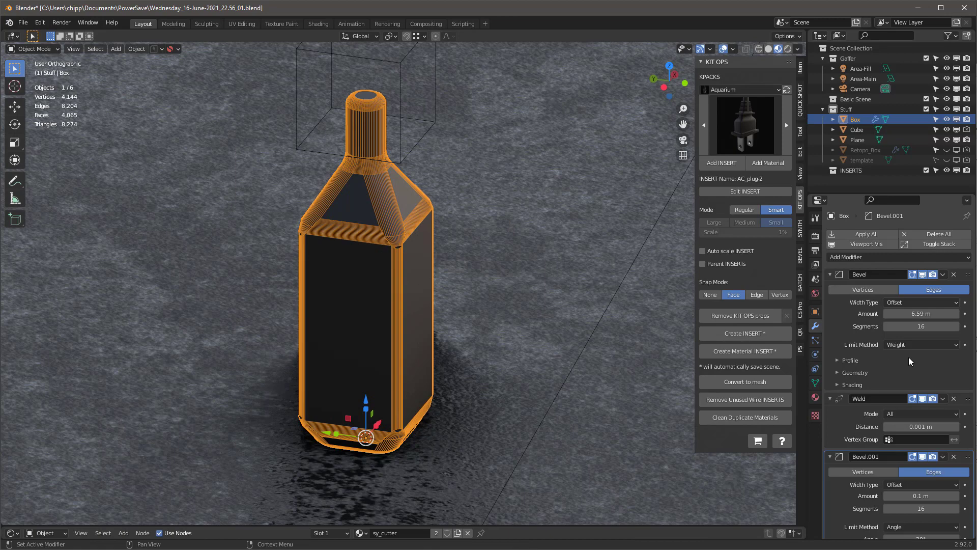
# Step: Collapse the Bevel, Weld and Bevel.001 modifier panels
pyautogui.moveTo(672, 265); pyautogui.dragTo(688, 257, button='middle')
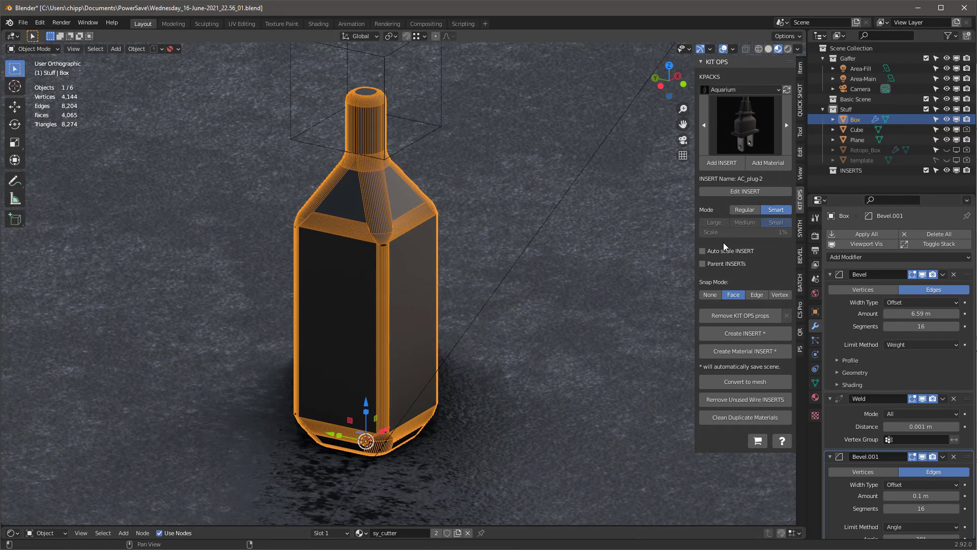
pyautogui.click(831, 274)
pyautogui.click(831, 289)
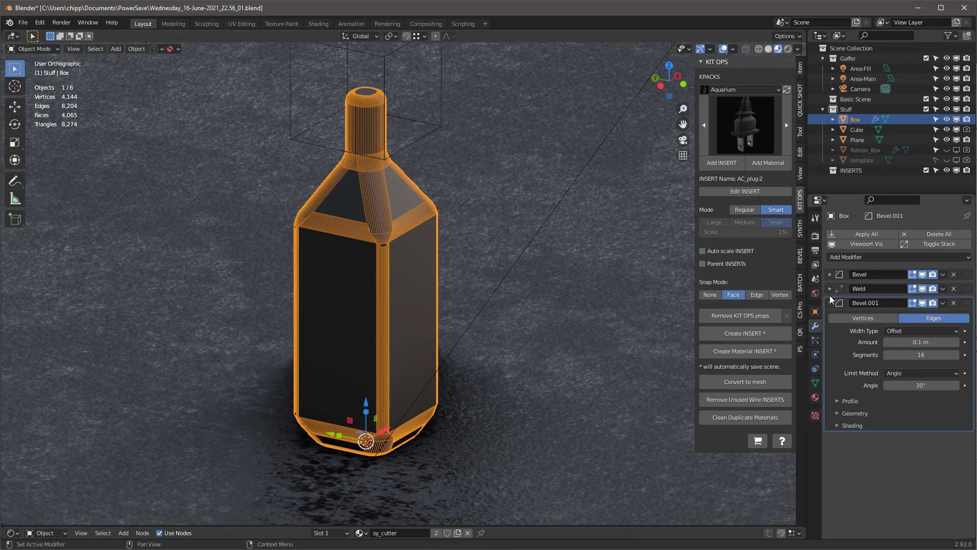
pyautogui.click(830, 303)
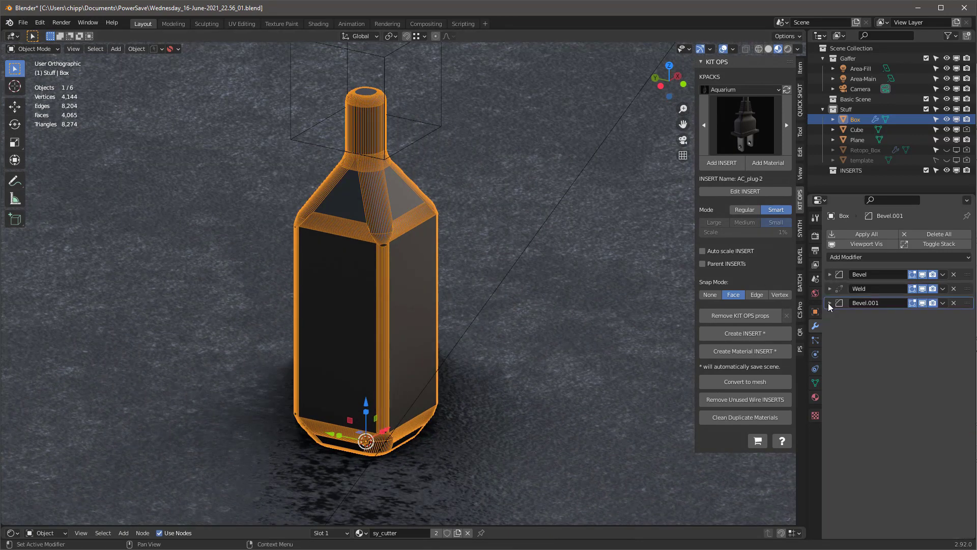
# Step: Add a Remesh modifier in Smooth mode with Octree Depth 5
pyautogui.click(850, 258)
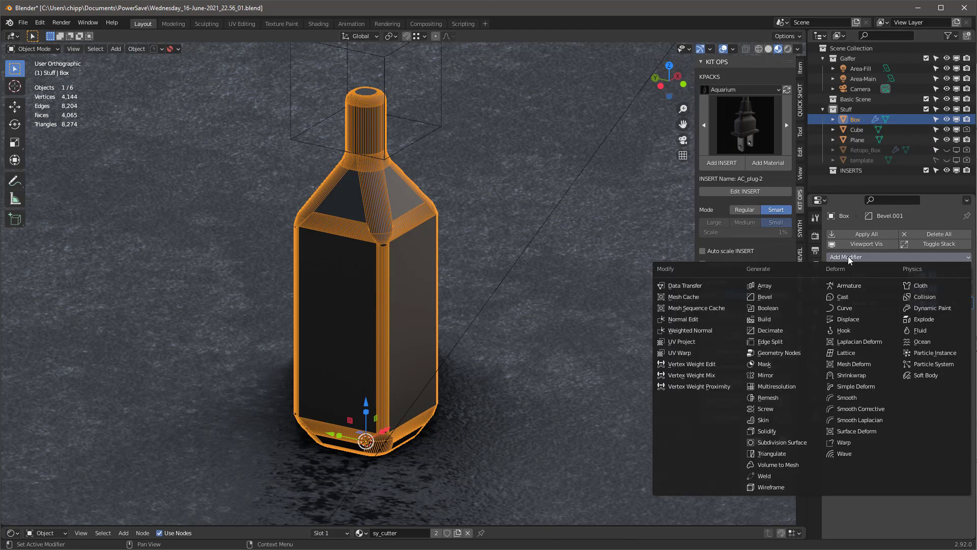
pyautogui.click(770, 399)
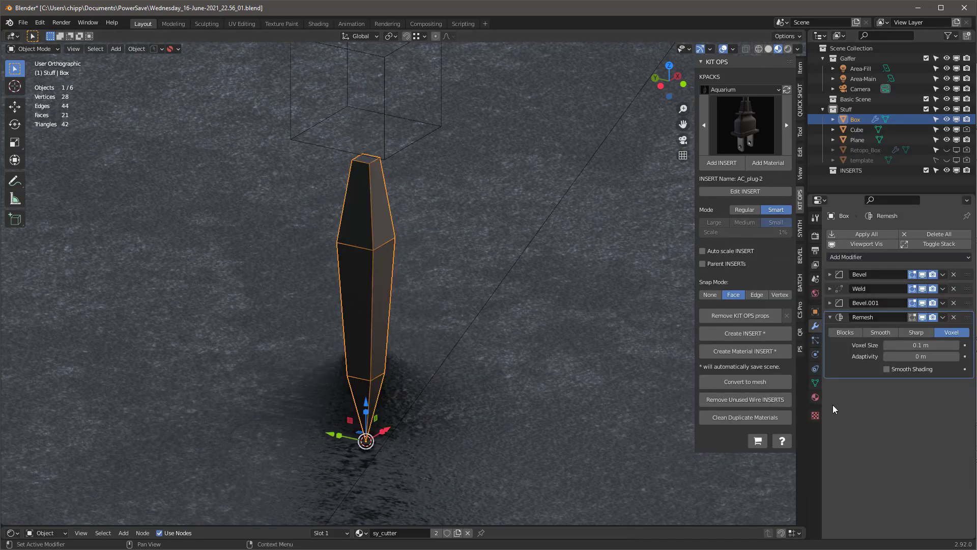
pyautogui.click(880, 332)
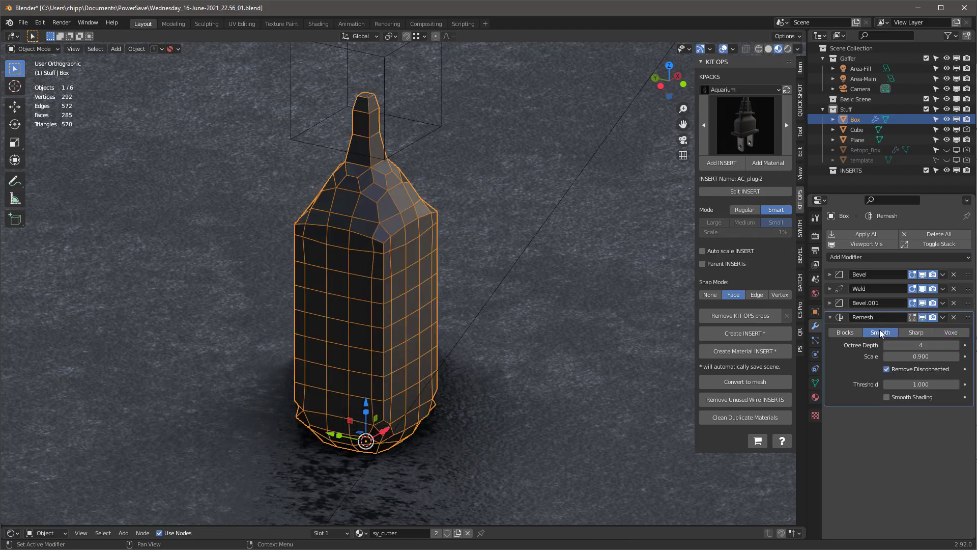
pyautogui.moveTo(889, 345); pyautogui.dragTo(916, 345)
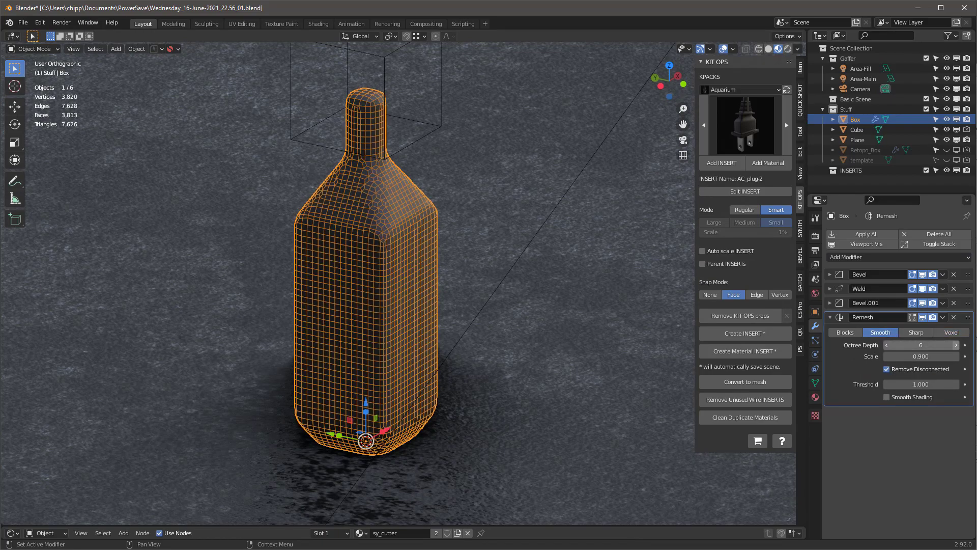
pyautogui.moveTo(611, 301); pyautogui.dragTo(460, 300, button='middle')
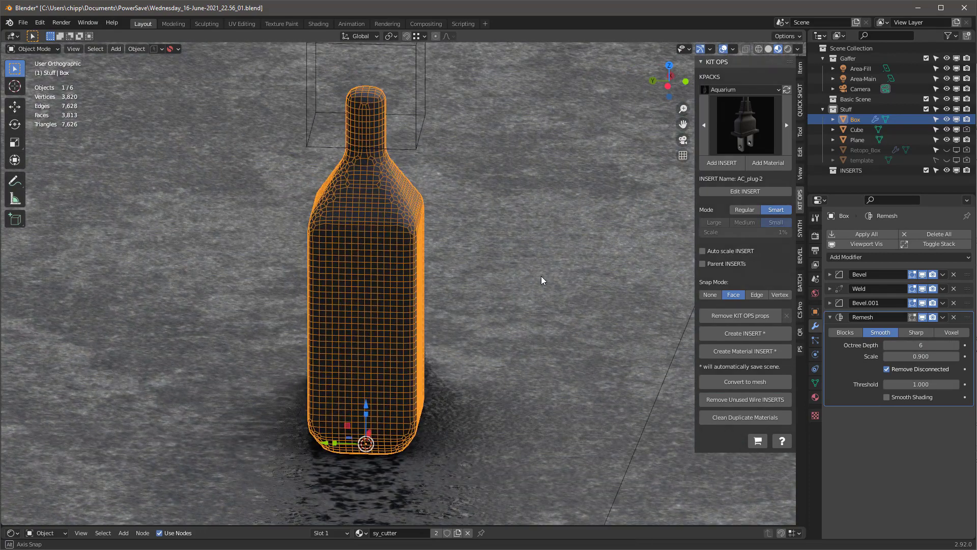
pyautogui.click(886, 345)
pyautogui.moveTo(636, 305); pyautogui.dragTo(601, 290, button='middle')
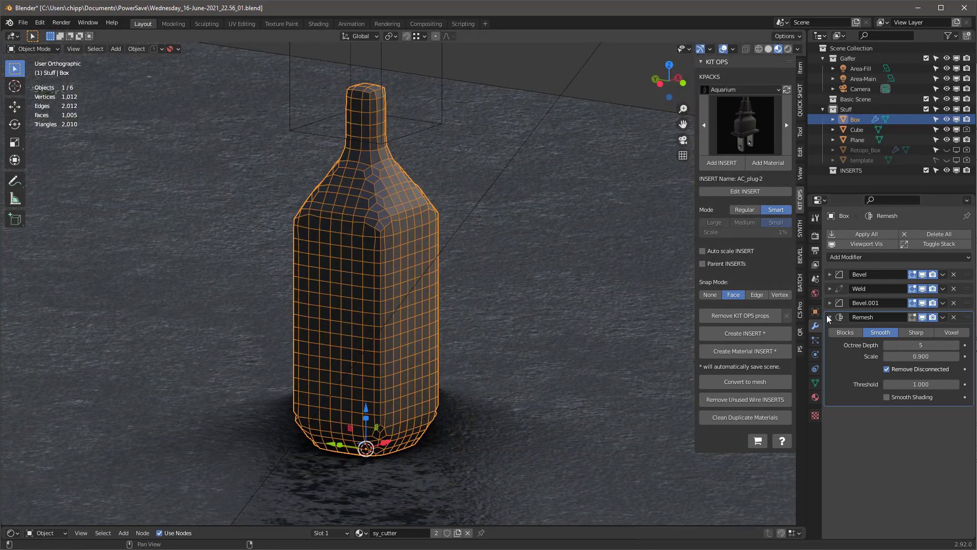
pyautogui.click(849, 261)
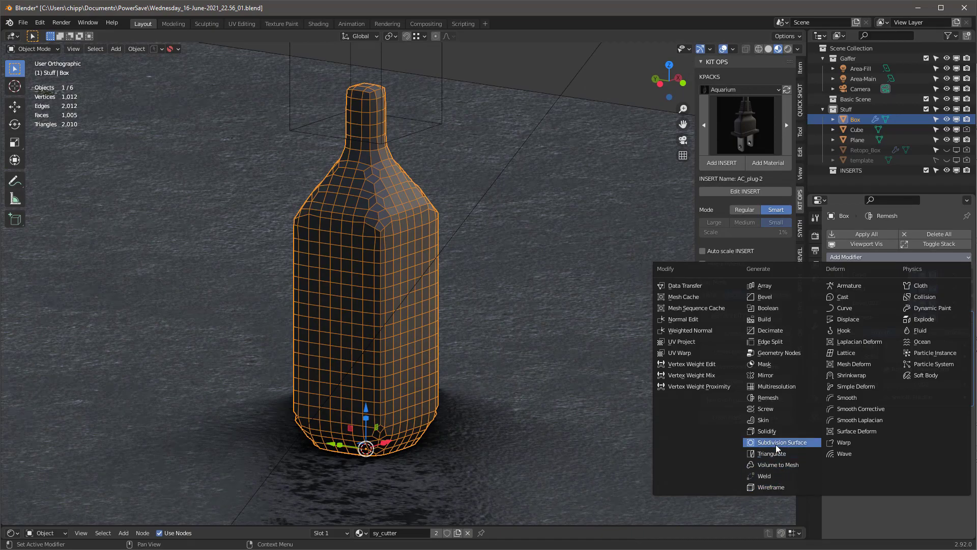
# Step: Add a Subdivision Surface modifier at viewport level 2 after the Remesh and inspect the smoothed bottle
pyautogui.click(759, 452)
pyautogui.hotkey('ctrl', '2')
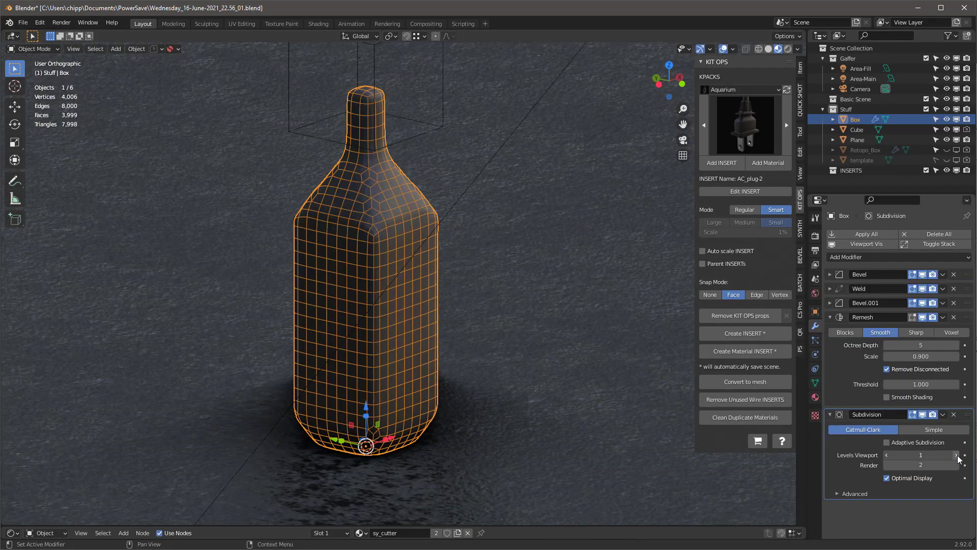
pyautogui.moveTo(457, 324); pyautogui.dragTo(436, 254, button='middle')
pyautogui.moveTo(403, 287); pyautogui.dragTo(497, 300, button='middle')
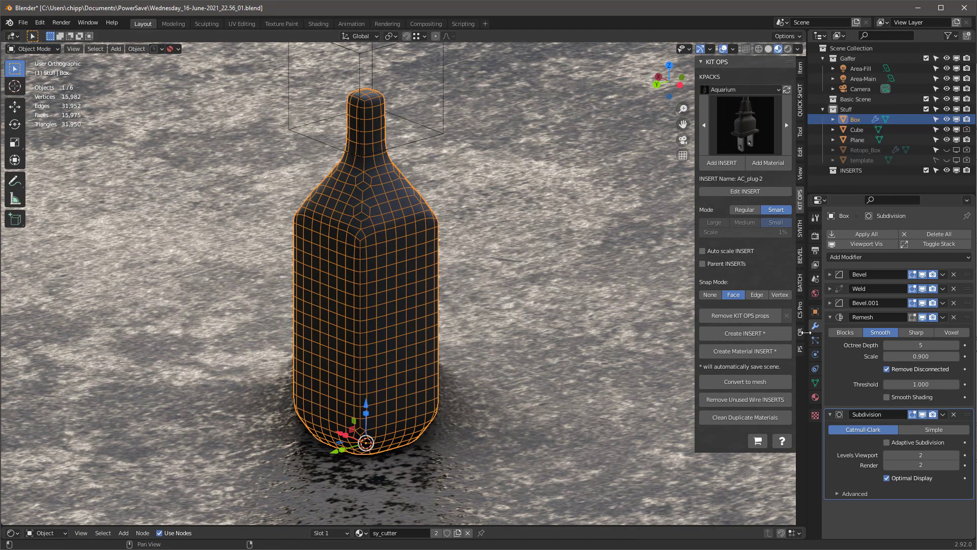
# Step: Bring up the Quad Remesher sidebar settings (5000 quads, 50% adaptive size, X/Y symmetry) and orbit around the bottle
pyautogui.click(801, 332)
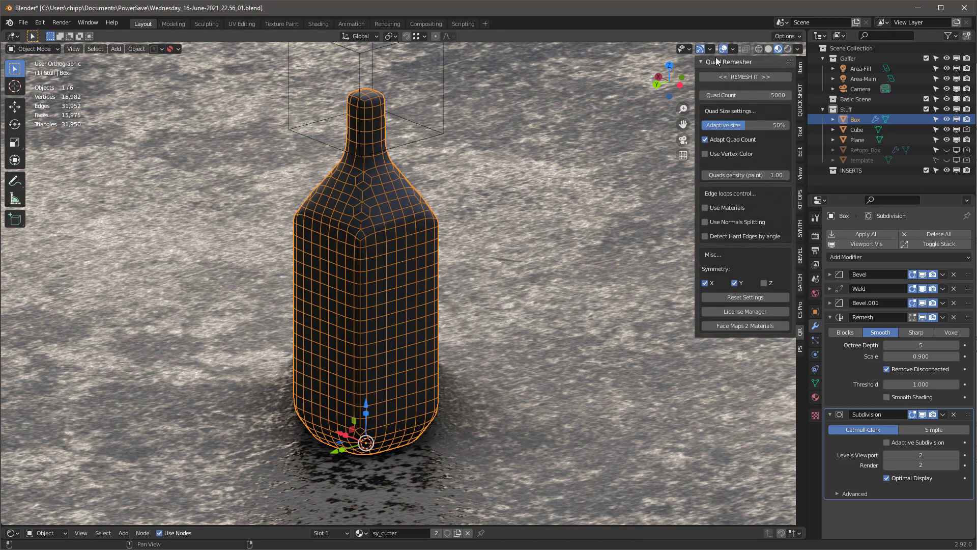
pyautogui.moveTo(403, 290); pyautogui.dragTo(425, 280, button='middle')
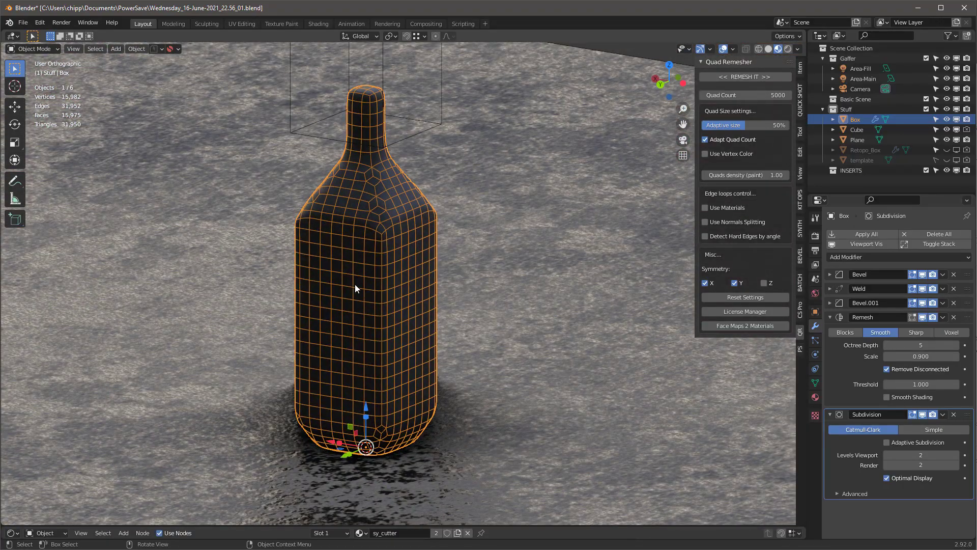